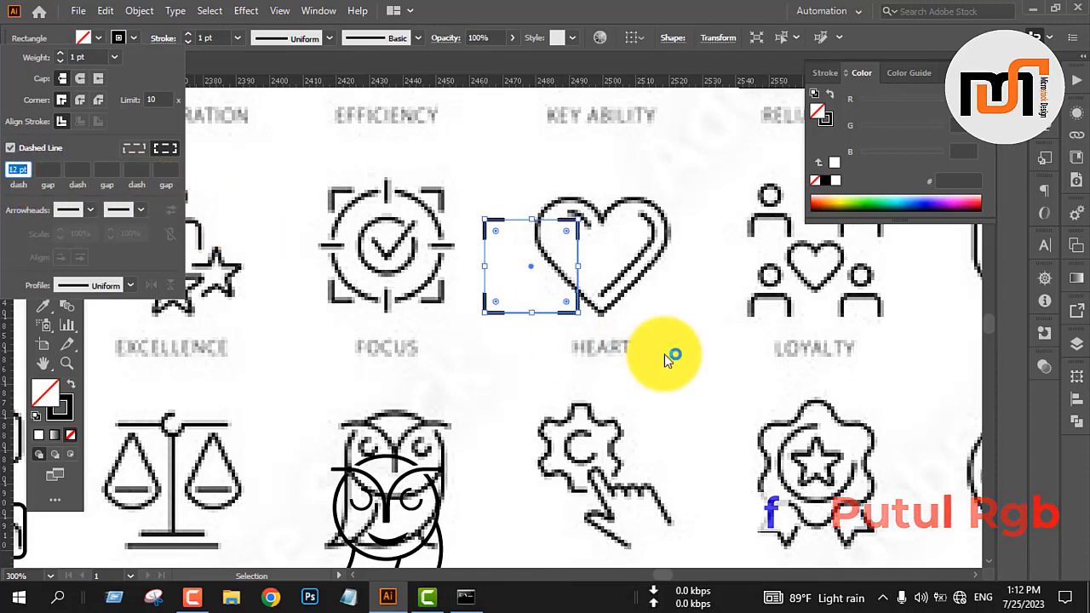
Apply the 12 pt dashed stroke to the square beside the heart so that only its corner brackets show.
{"action": "left_click", "coordinate": [607, 258]}
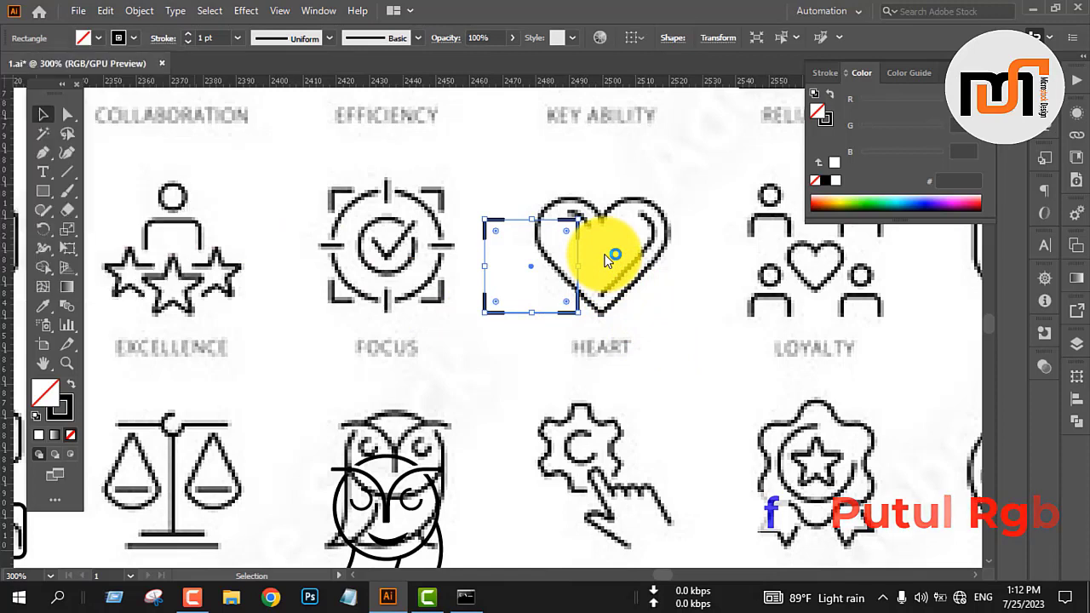
{"action": "left_click", "coordinate": [604, 254]}
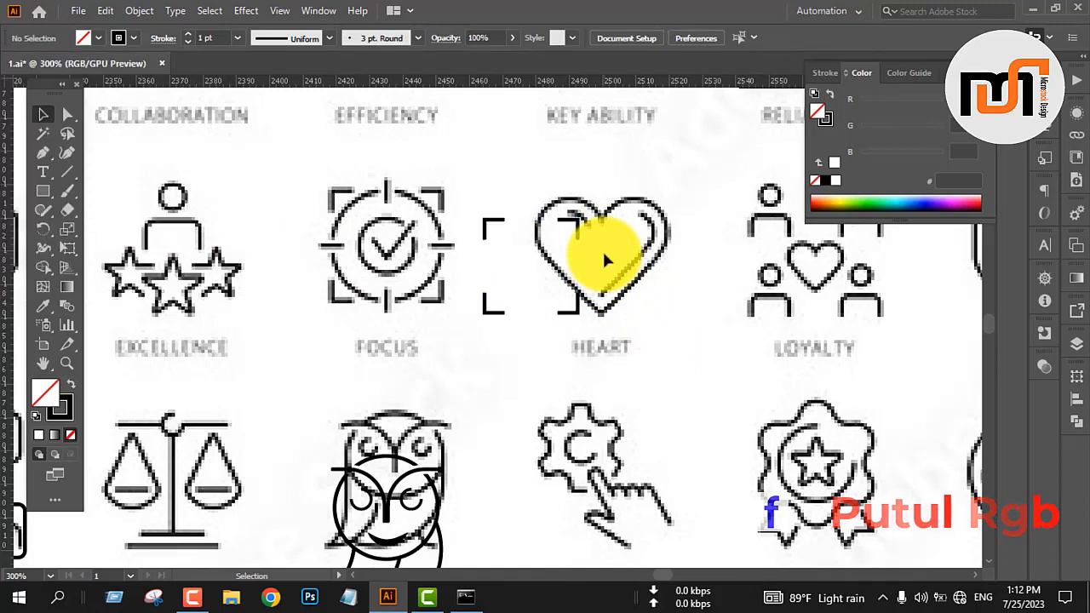
Duplicate the dashed square in place and give the copy a solid outline.
{"action": "left_click", "coordinate": [574, 318]}
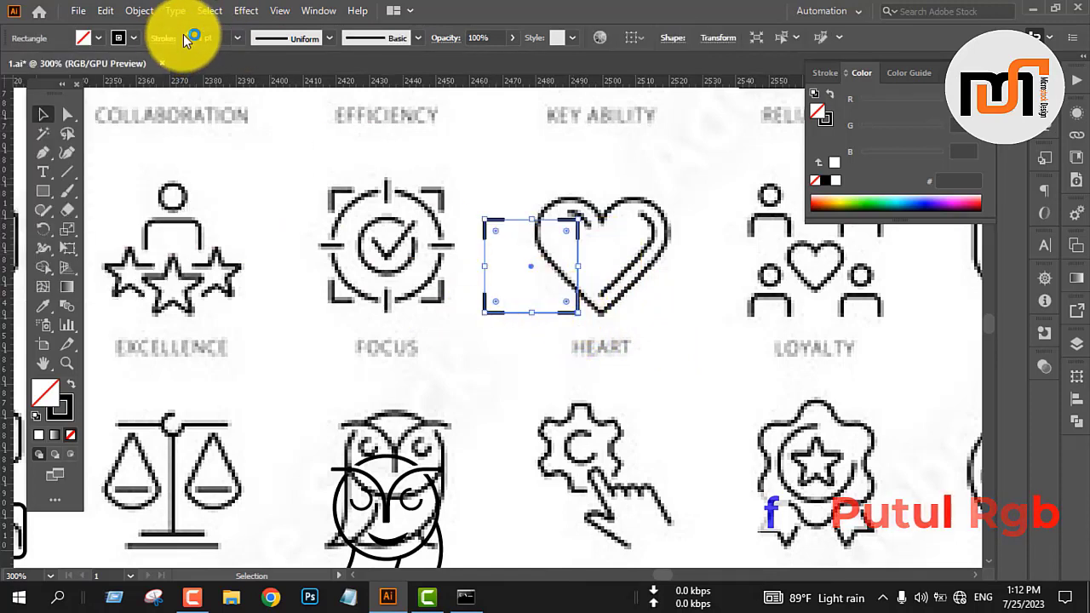
{"action": "left_click", "coordinate": [627, 343]}
{"action": "key", "text": "ctrl+z"}
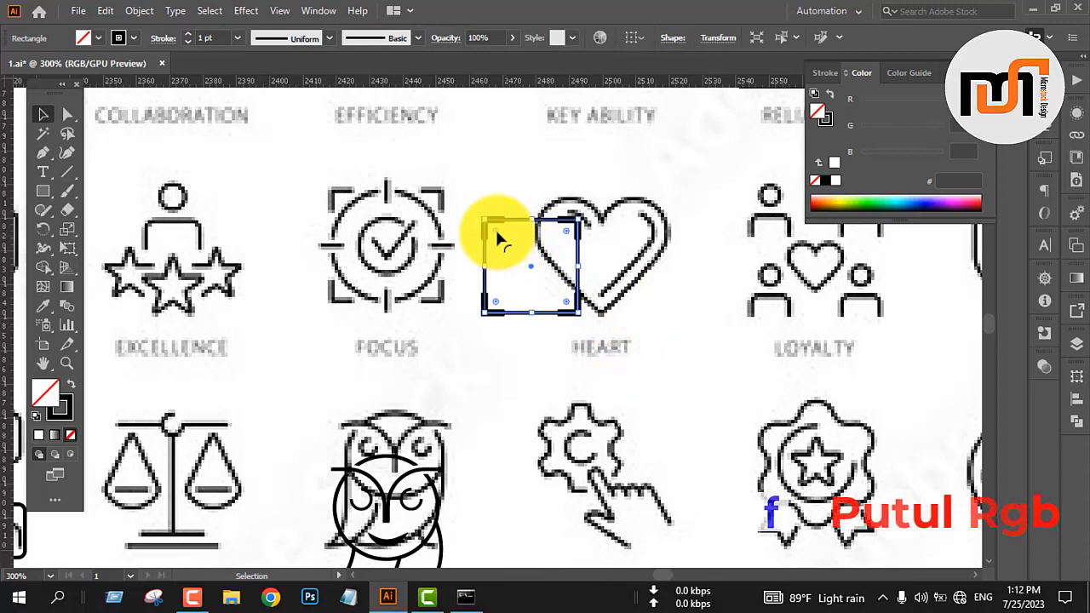
Round the solid square's corners fully into a circle and shrink it slightly about its centre inside the corner brackets.
{"action": "left_click_drag", "start_coordinate": [495, 227], "coordinate": [633, 313]}
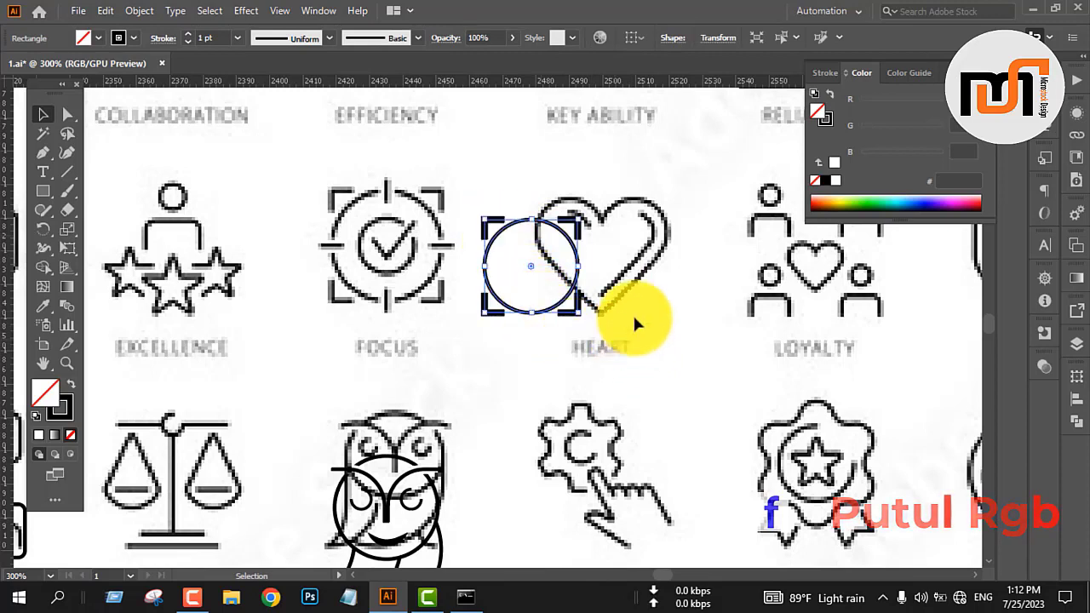
{"action": "mouse_move", "coordinate": [576, 265]}
{"action": "left_mouse_down"}
{"action": "mouse_move", "coordinate": [552, 264]}
{"action": "mouse_move", "coordinate": [574, 266]}
{"action": "left_mouse_up"}
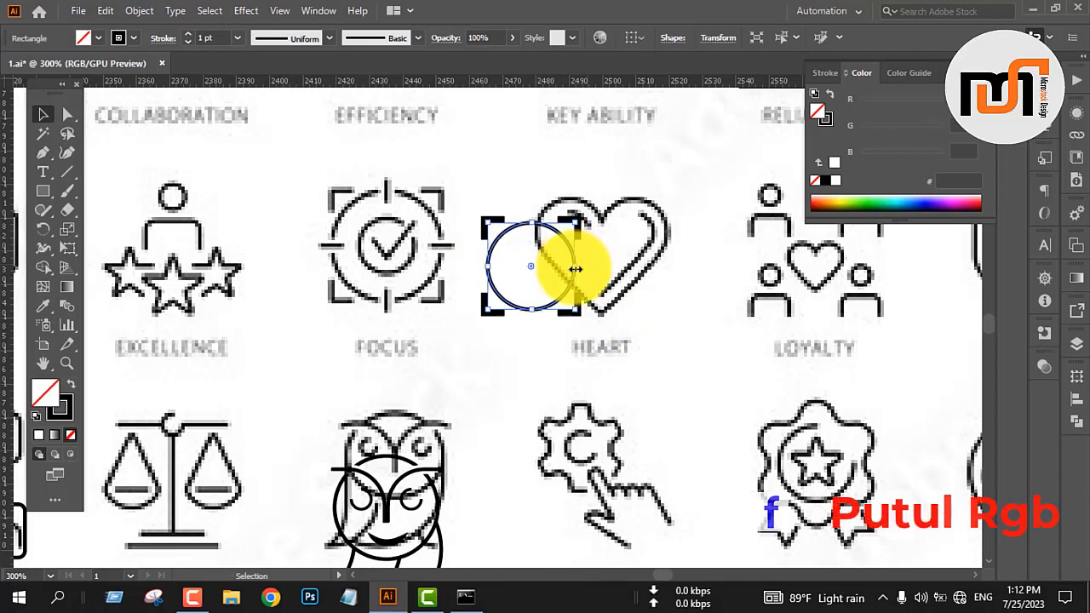
{"action": "left_click", "coordinate": [620, 317]}
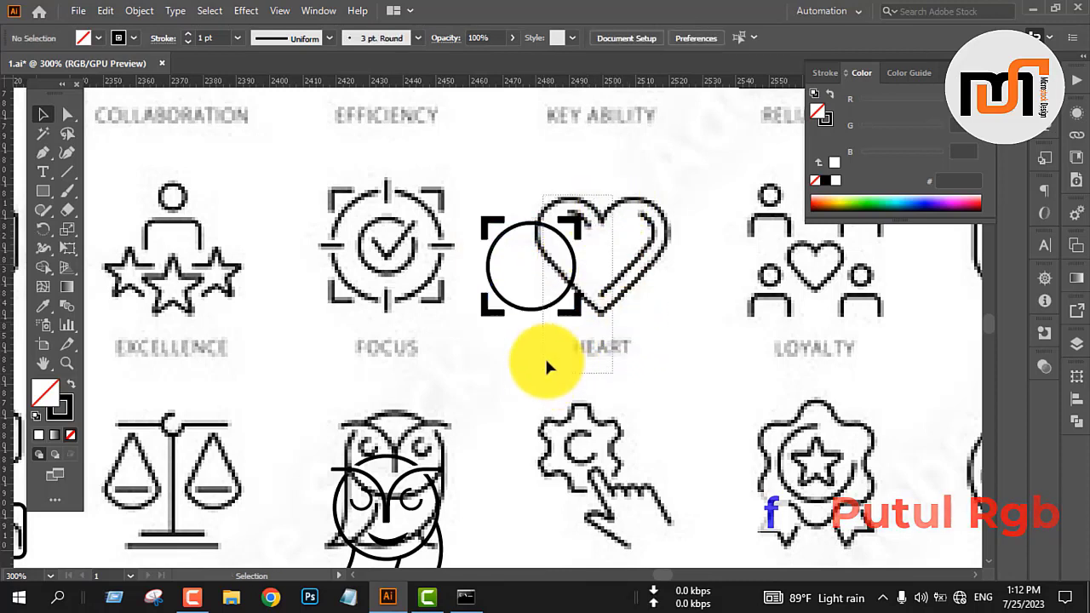
Try to enlarge the corner brackets and the circle together about their centre.
{"action": "left_click", "coordinate": [582, 269]}
{"action": "left_click_drag", "start_coordinate": [584, 271], "coordinate": [627, 292]}
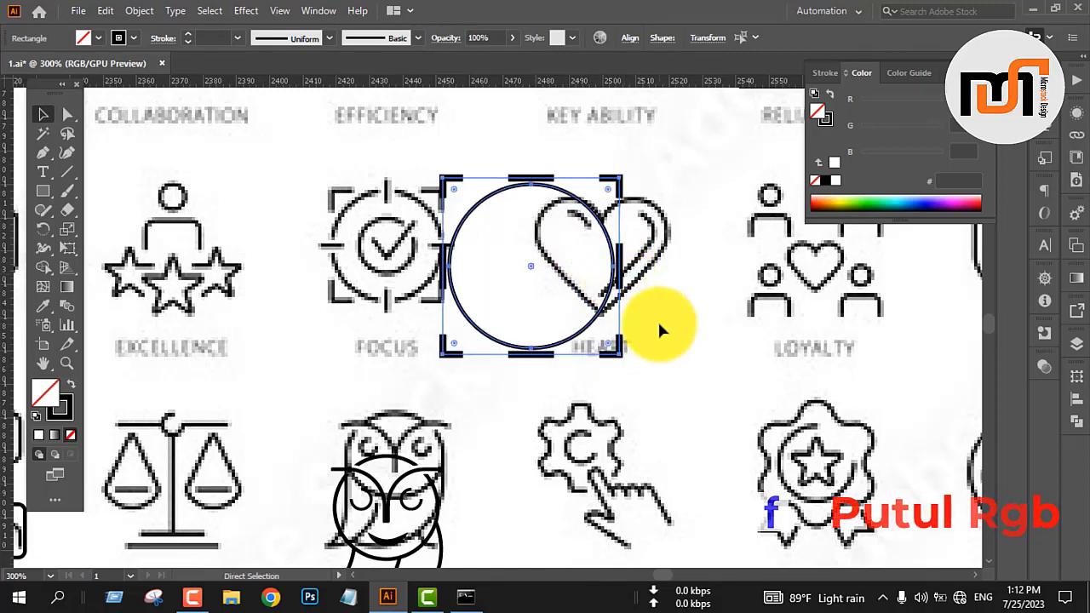
{"action": "key", "text": "ctrl+z"}
{"action": "left_click", "coordinate": [602, 256]}
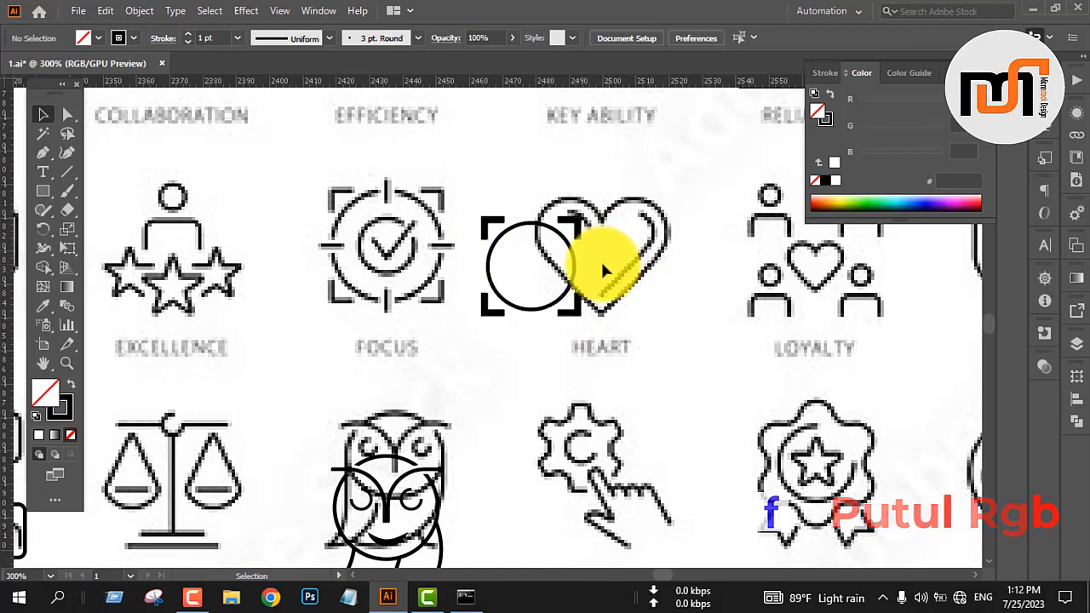
Duplicate the circle in place twice, scaling each copy down about the centre to form three evenly spaced concentric rings.
{"action": "scroll", "coordinate": [584, 264], "scroll_direction": "up", "scroll_amount": 3}
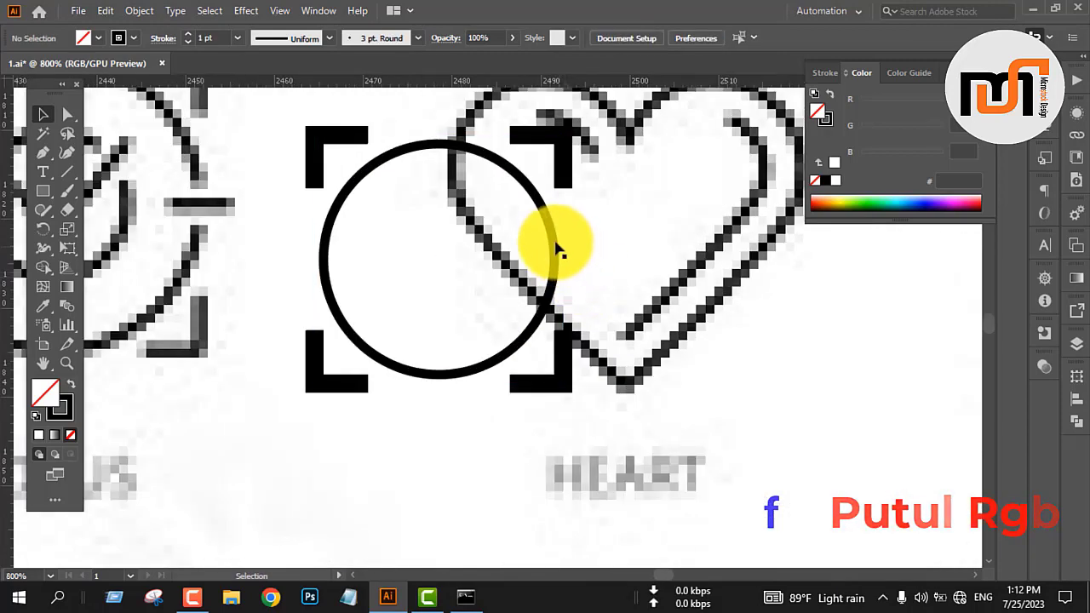
{"action": "left_click", "coordinate": [554, 243]}
{"action": "key", "text": "a"}
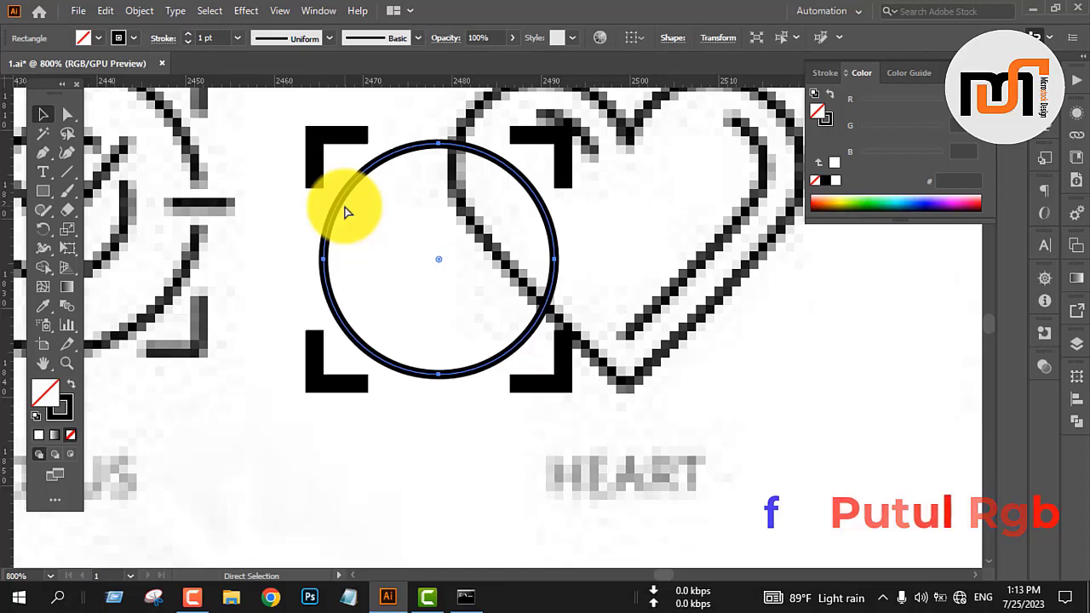
{"action": "key", "text": "ctrl+f"}
{"action": "left_click_drag", "start_coordinate": [555, 258], "coordinate": [534, 257]}
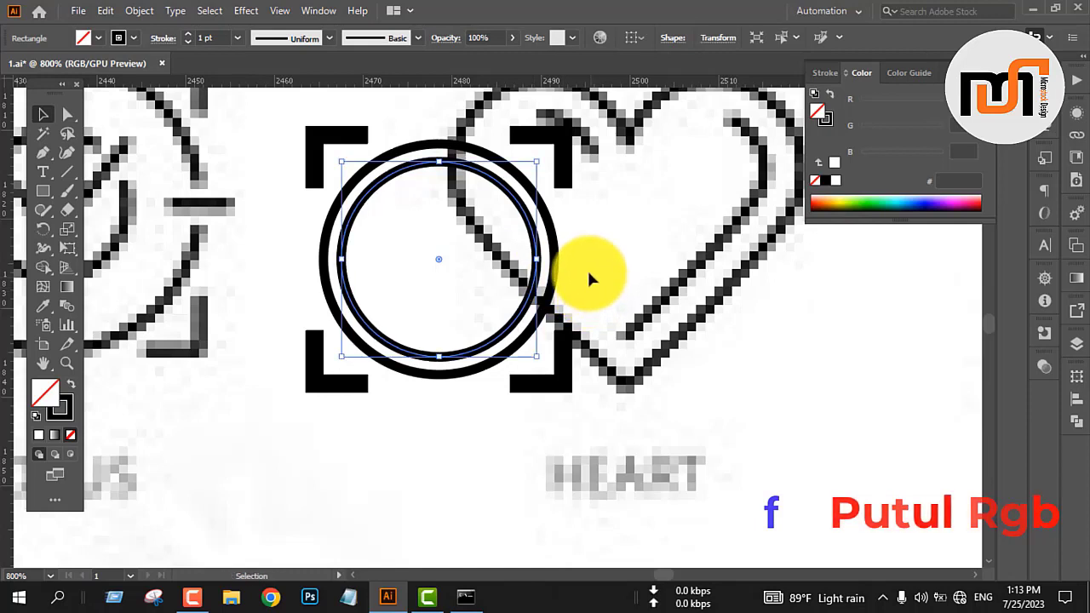
{"action": "left_click_drag", "start_coordinate": [536, 258], "coordinate": [522, 259]}
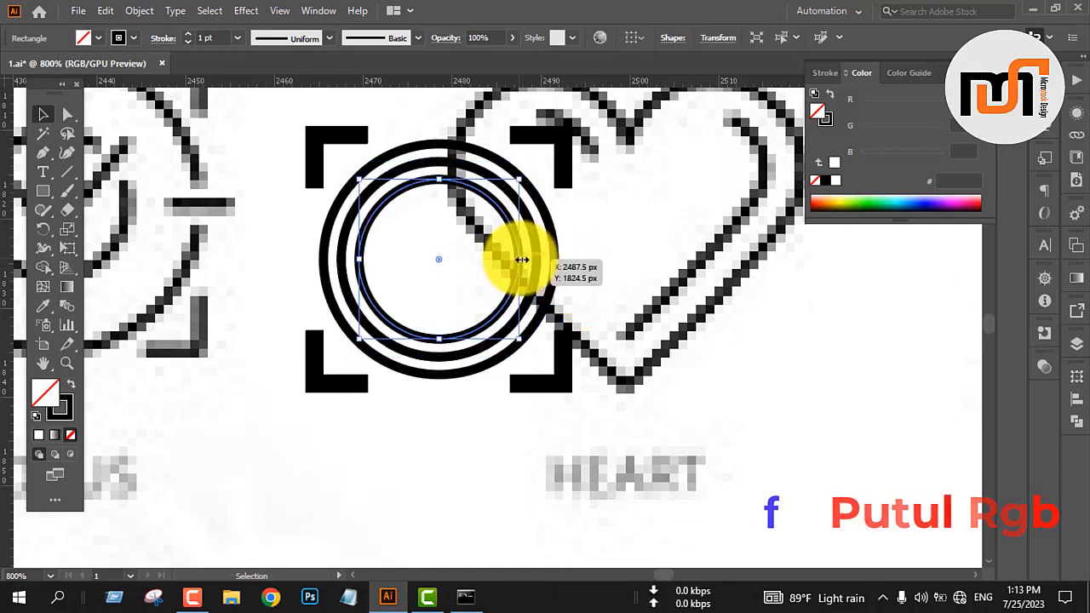
{"action": "left_click", "coordinate": [607, 240]}
Draw a thin horizontal rectangle with black fill and no stroke across the middle of the rings, spanning the bracket frame.
{"action": "scroll", "coordinate": [604, 255], "scroll_direction": "down", "scroll_amount": 2}
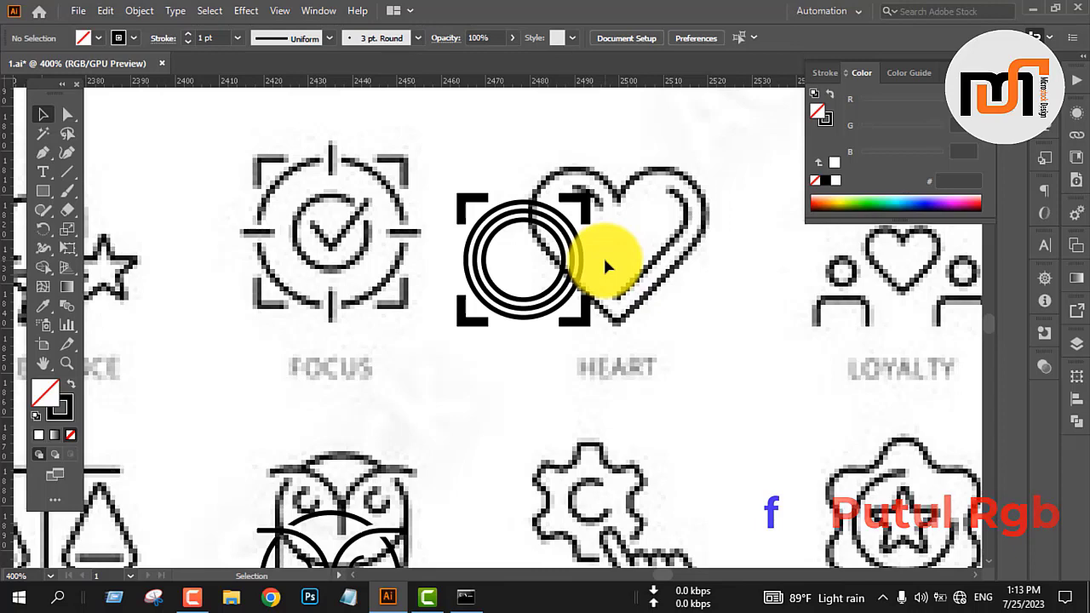
{"action": "key", "text": "m"}
{"action": "scroll", "coordinate": [515, 259], "scroll_direction": "up", "scroll_amount": 2}
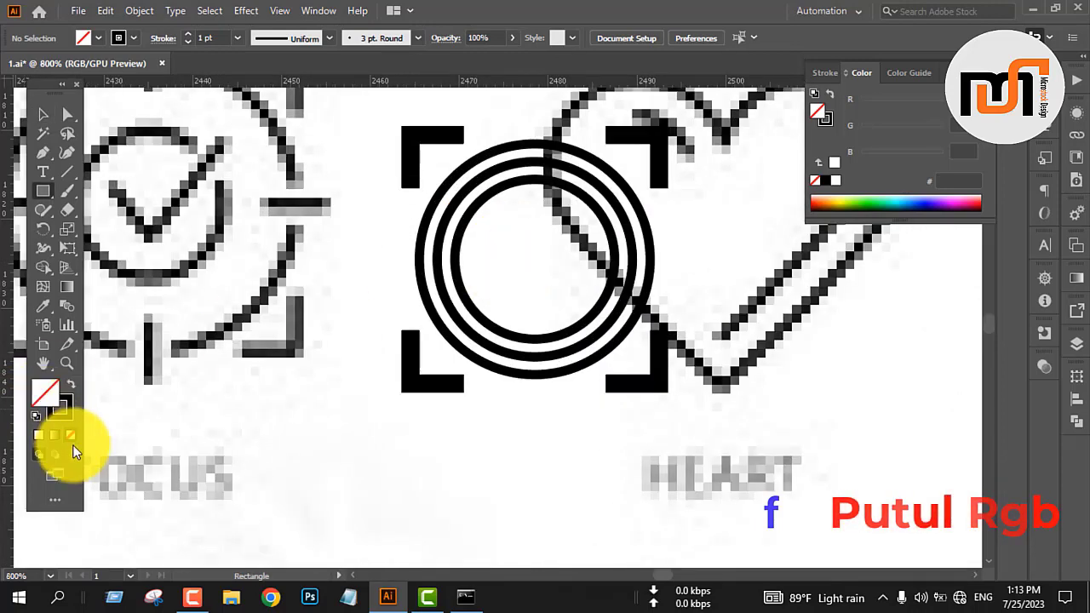
{"action": "left_click", "coordinate": [36, 436]}
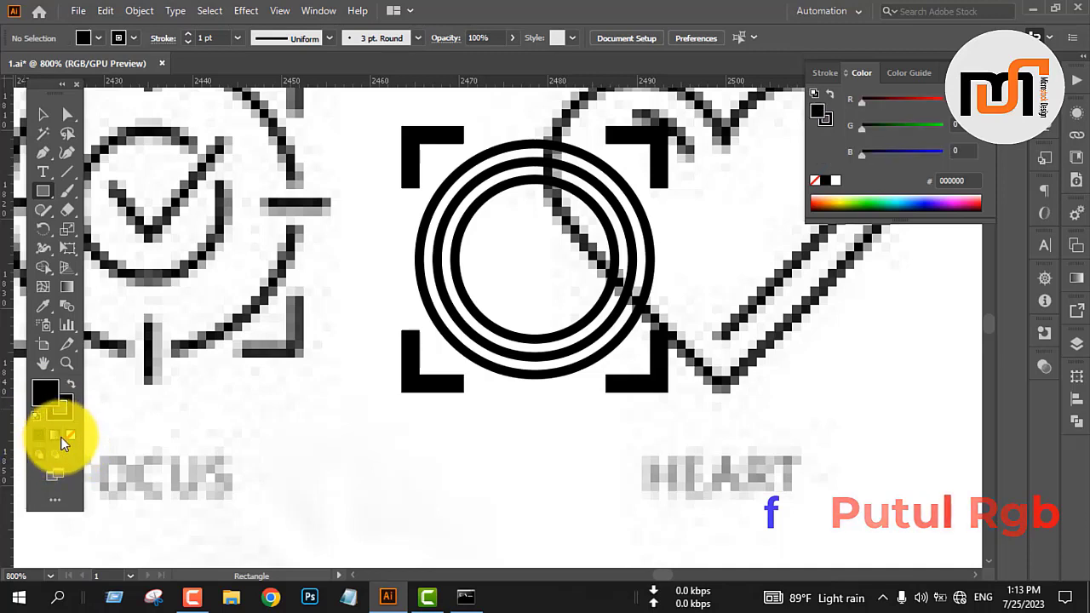
{"action": "key", "text": "shift+x"}
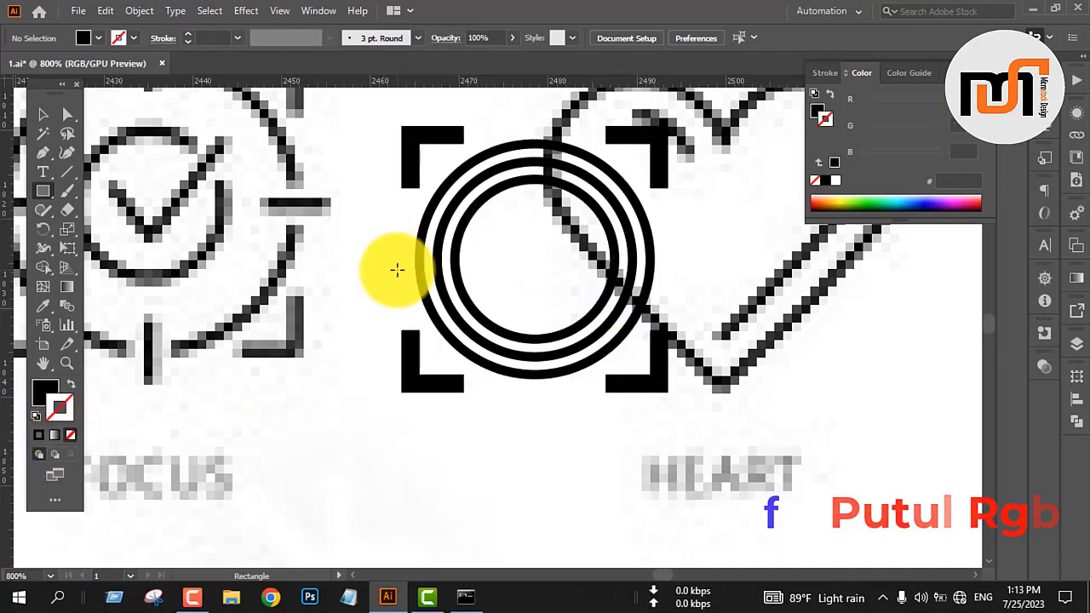
{"action": "left_click_drag", "start_coordinate": [398, 259], "coordinate": [671, 264]}
{"action": "key", "text": "v"}
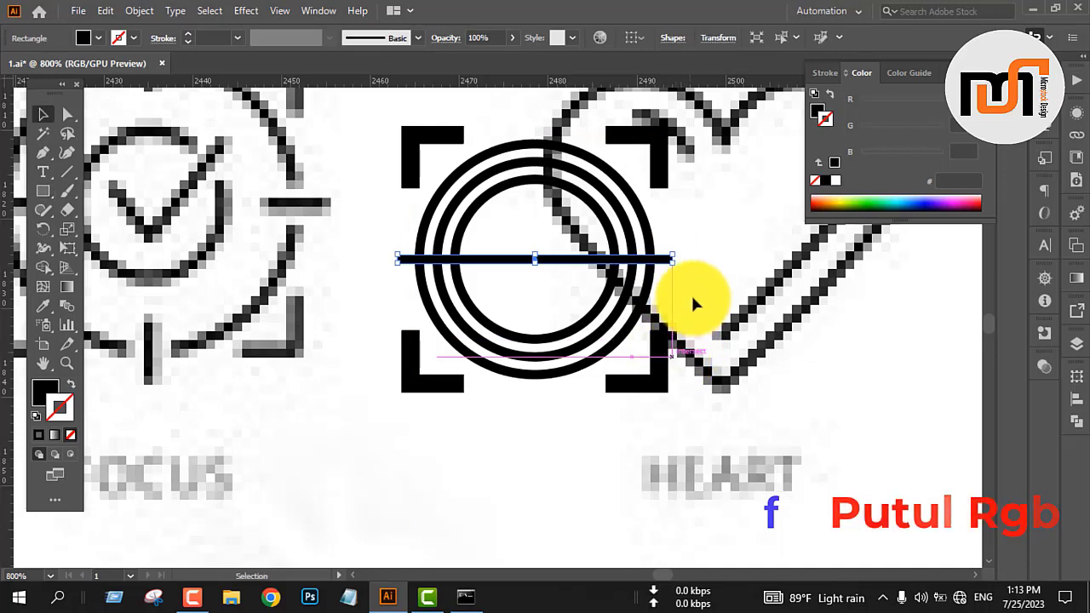
{"action": "left_click", "coordinate": [706, 282]}
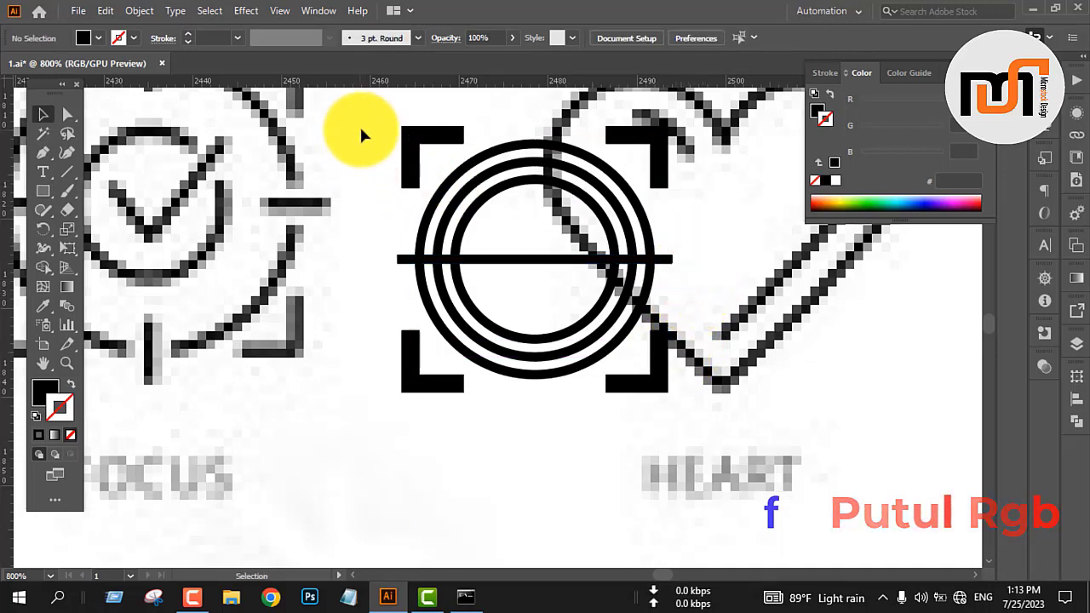
Align the horizontal bar, the rings and the corner brackets on a common centre.
{"action": "left_click_drag", "start_coordinate": [361, 129], "coordinate": [610, 349]}
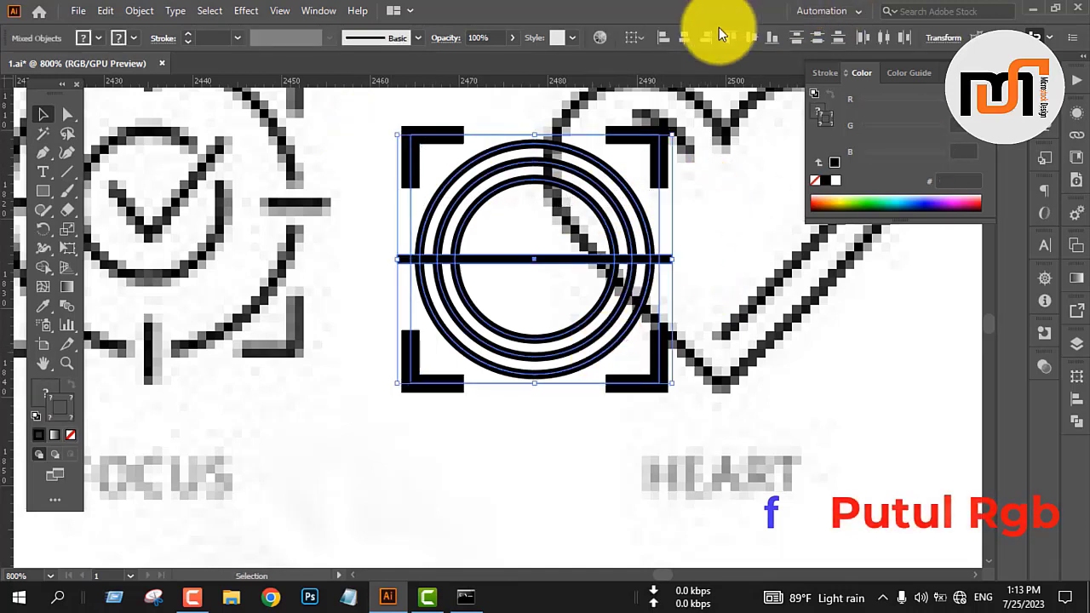
{"action": "left_click", "coordinate": [724, 251]}
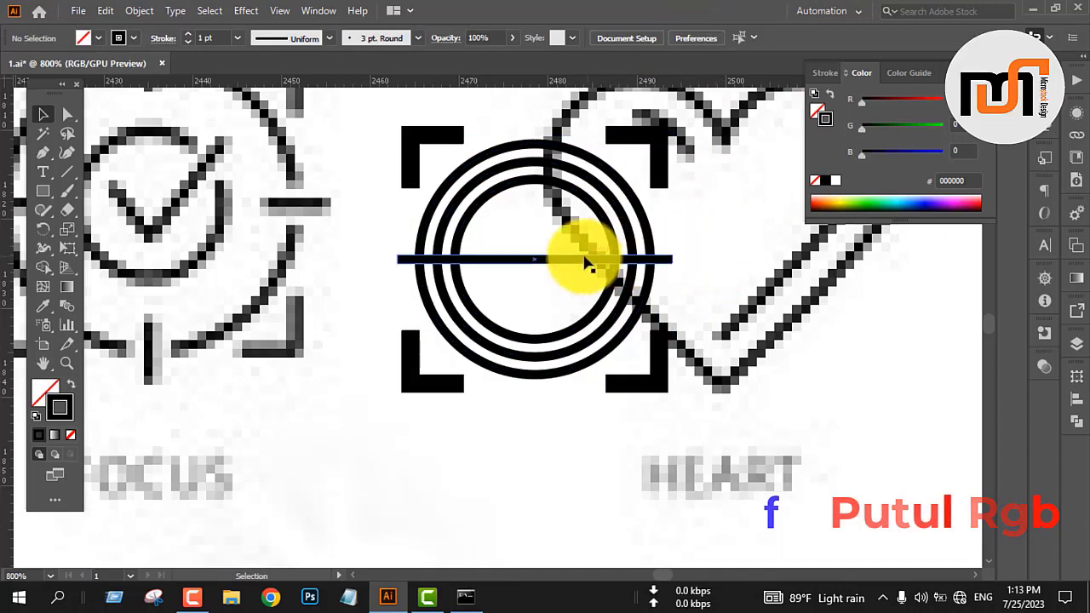
{"action": "left_click", "coordinate": [585, 263]}
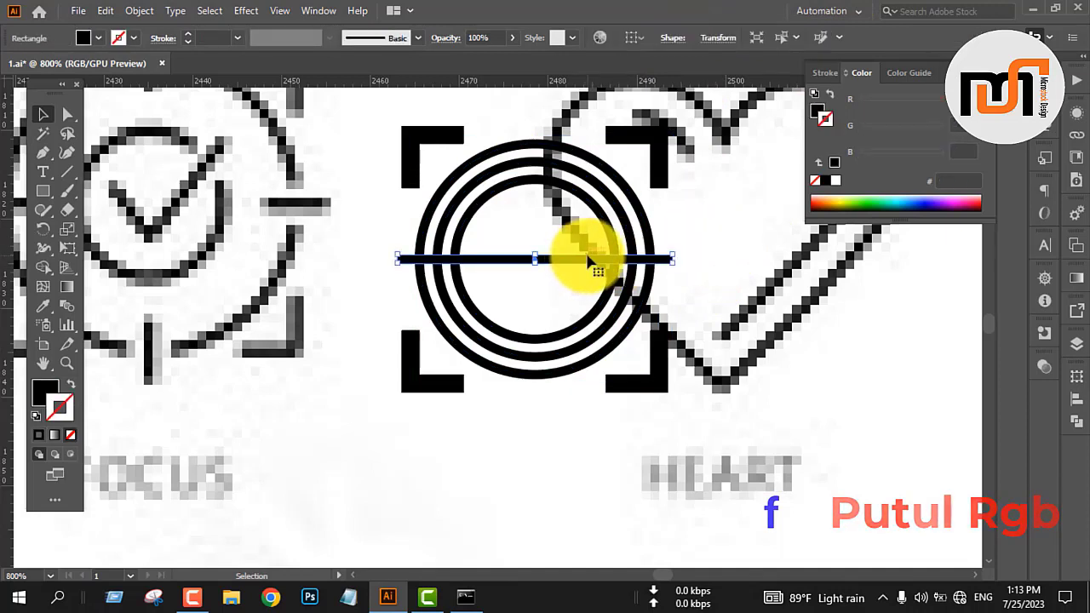
{"action": "left_click", "coordinate": [676, 258]}
{"action": "key", "text": "ctrl+a"}
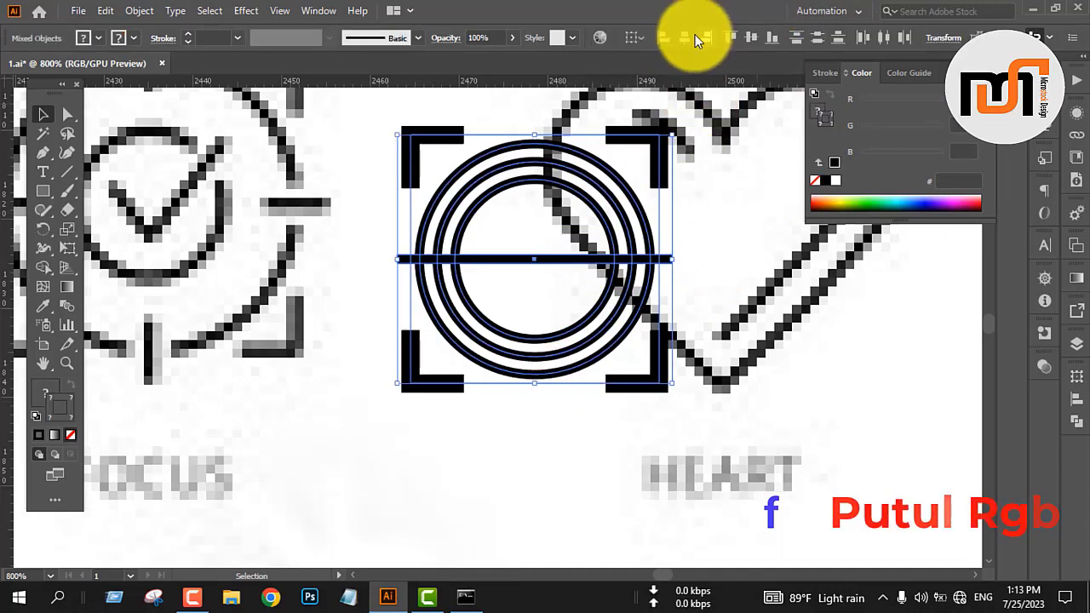
{"action": "left_click", "coordinate": [732, 215]}
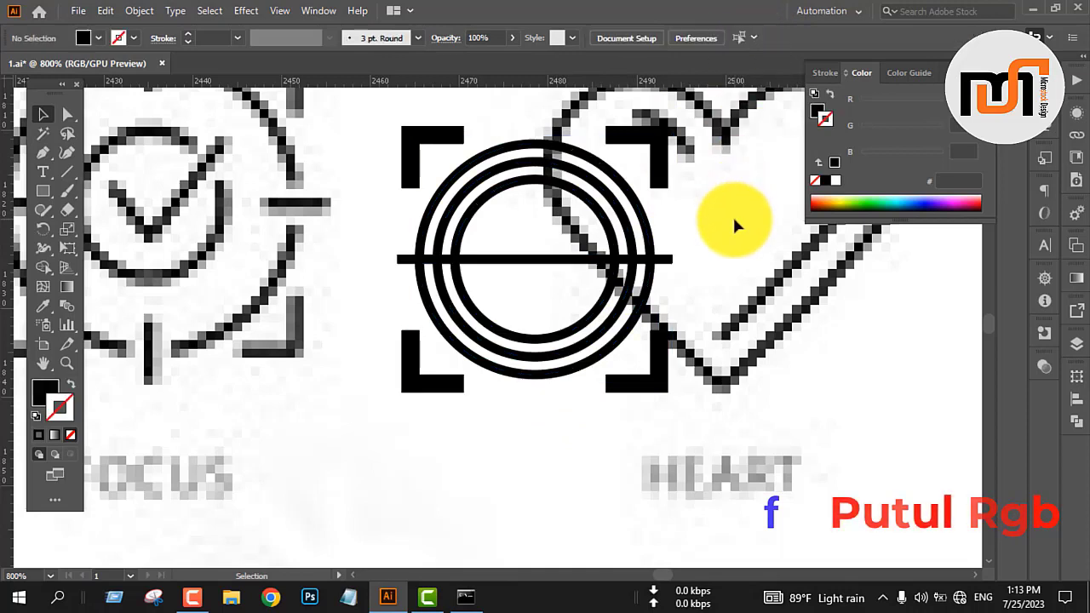
Duplicate the horizontal bar in place and rotate the copy 90° to form a centred cross.
{"action": "left_click", "coordinate": [659, 257], "text": "ctrl"}
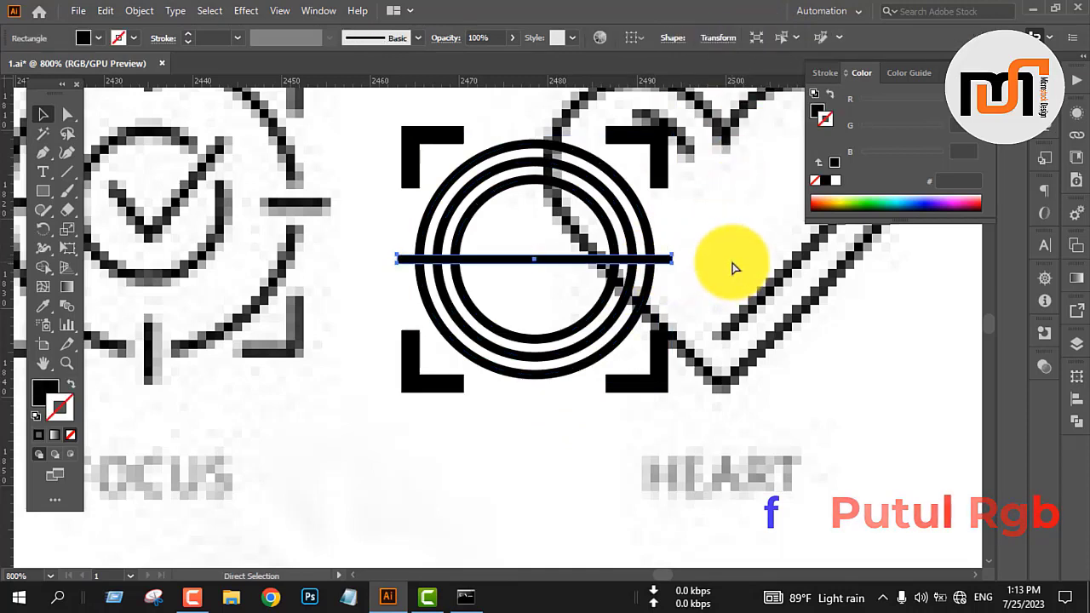
{"action": "left_click_drag", "start_coordinate": [676, 260], "coordinate": [562, 471]}
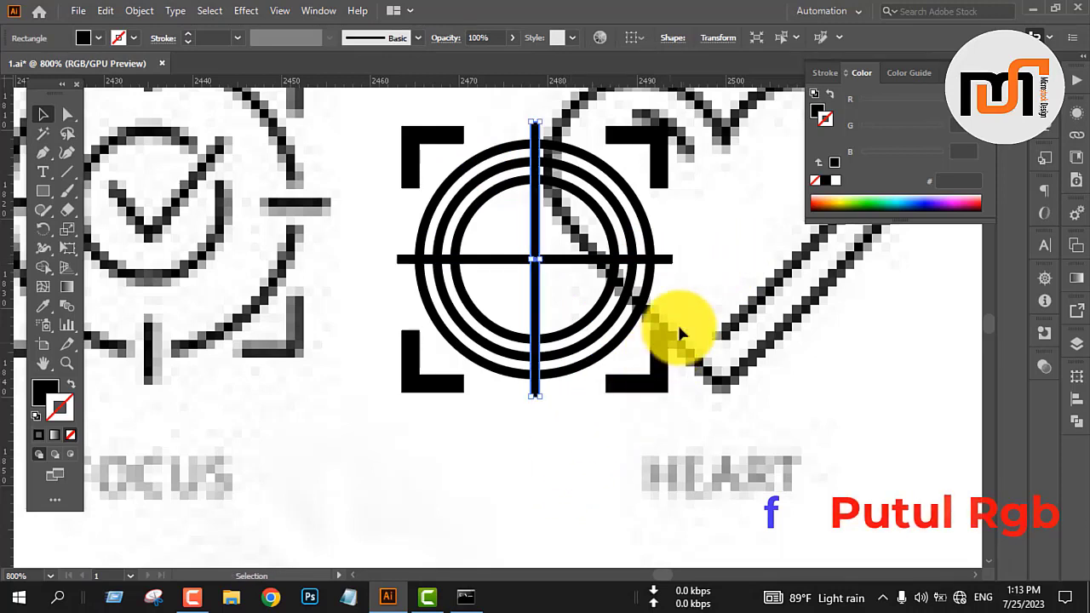
{"action": "left_click", "coordinate": [734, 226]}
{"action": "scroll", "coordinate": [701, 269], "scroll_direction": "down", "scroll_amount": 2}
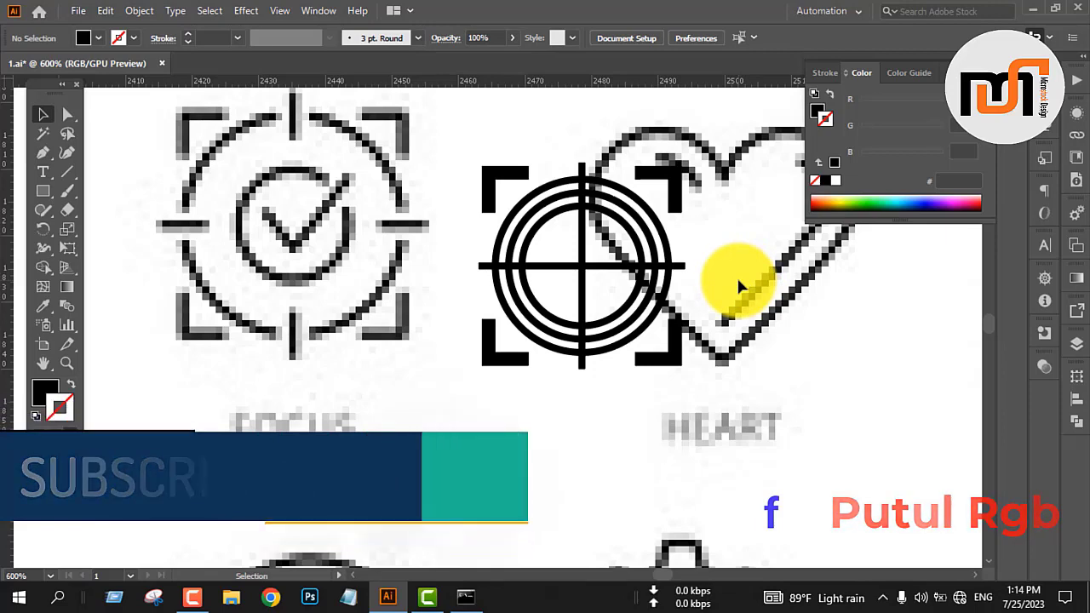
{"action": "scroll", "coordinate": [651, 268], "scroll_direction": "up", "scroll_amount": 2}
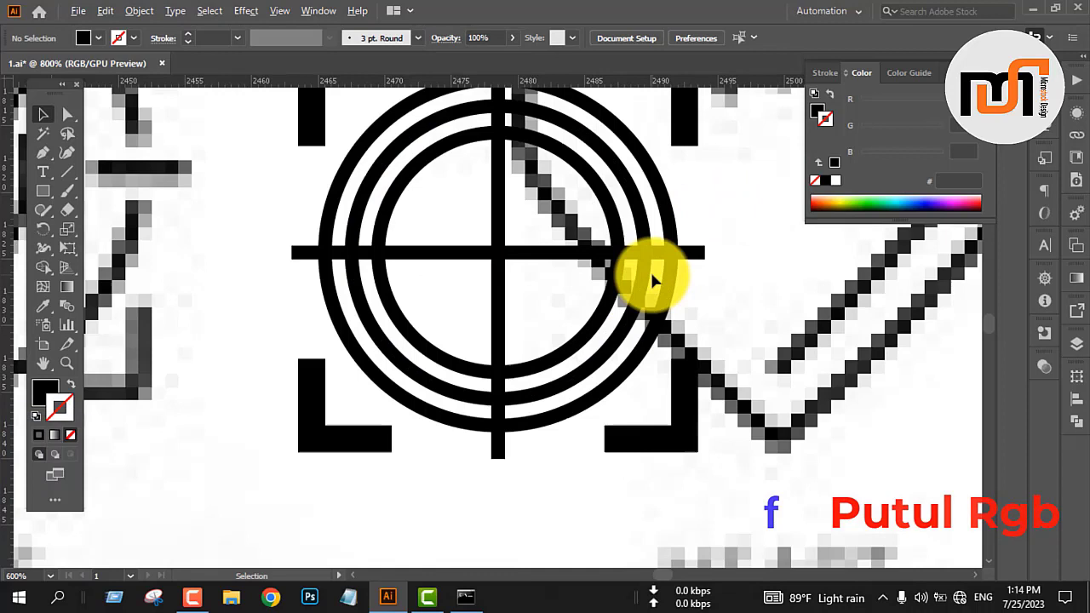
{"action": "left_click", "coordinate": [528, 255]}
{"action": "left_click", "coordinate": [499, 212], "text": "shift"}
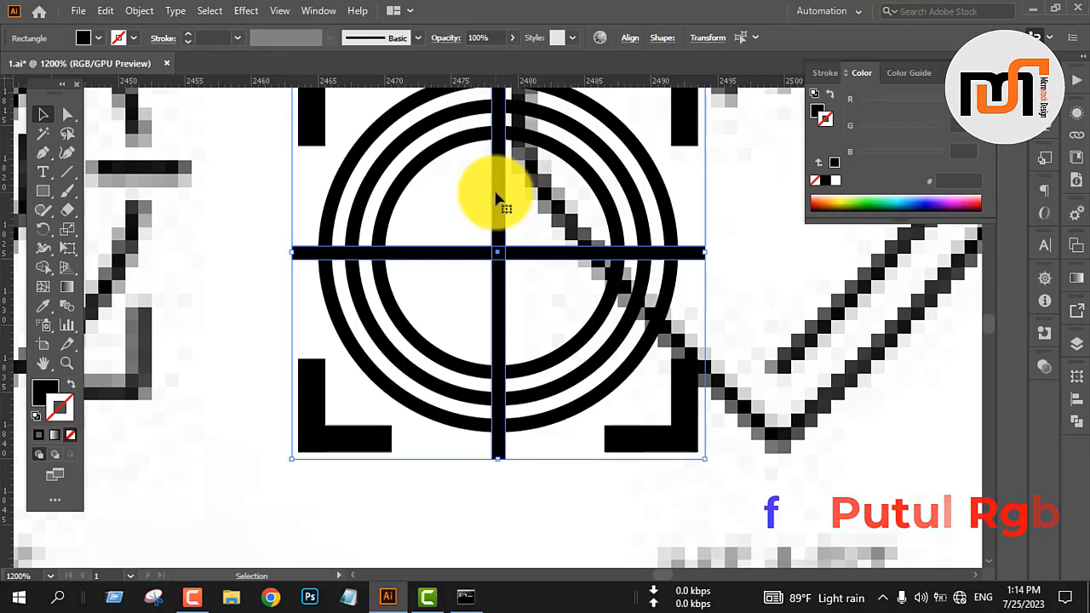
{"action": "left_click", "coordinate": [765, 218]}
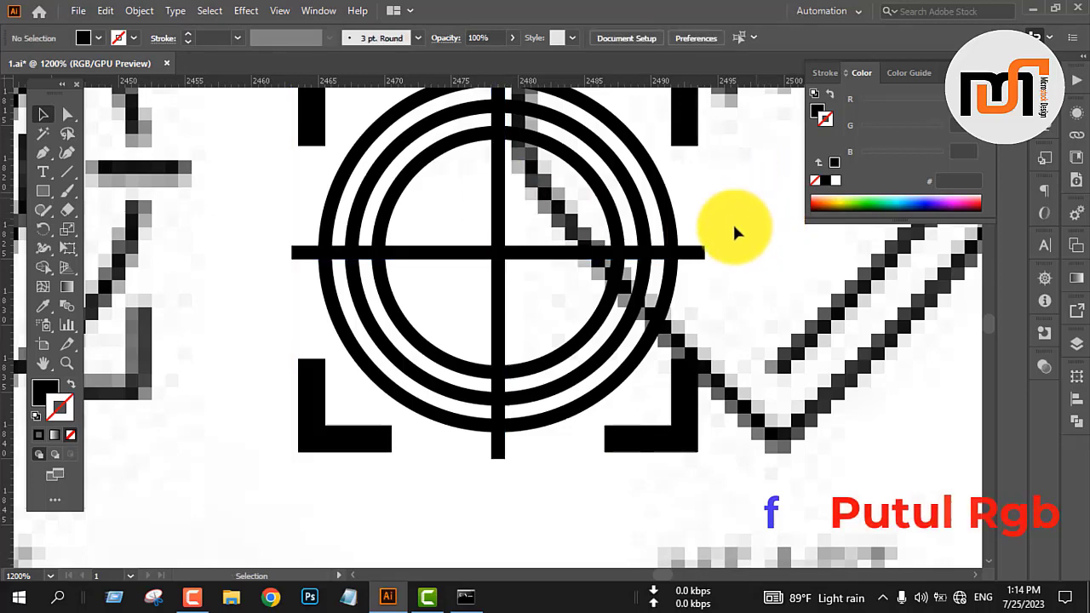
Expand the appearance of the corner brackets and rings, and expand their fill and stroke into filled shapes.
{"action": "scroll", "coordinate": [723, 232], "scroll_direction": "down", "scroll_amount": 1}
{"action": "left_click_drag", "start_coordinate": [400, 134], "coordinate": [547, 346]}
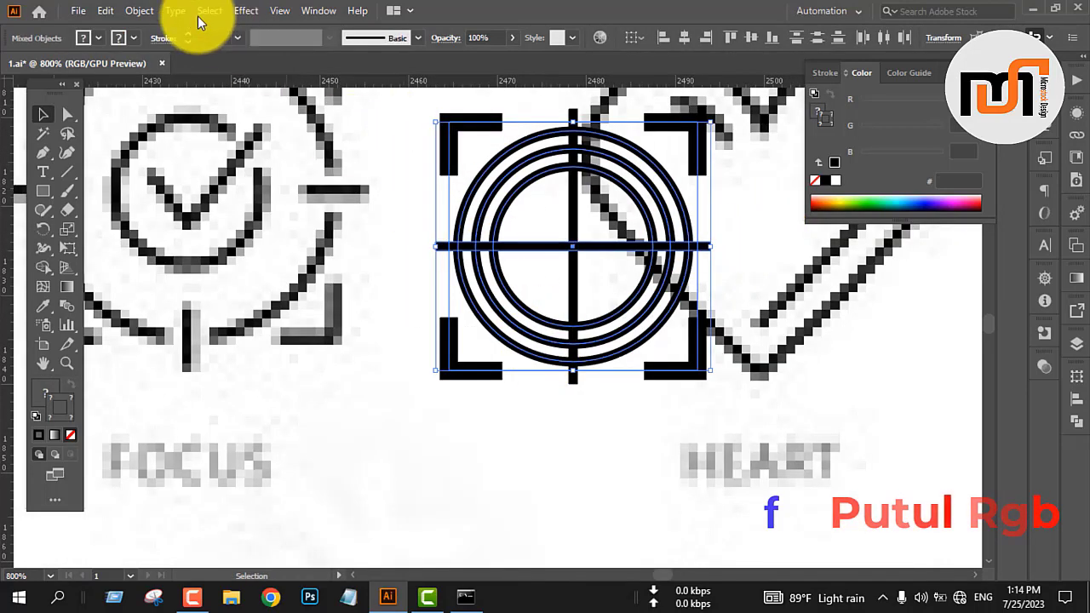
{"action": "left_click", "coordinate": [139, 11]}
{"action": "left_click", "coordinate": [195, 210]}
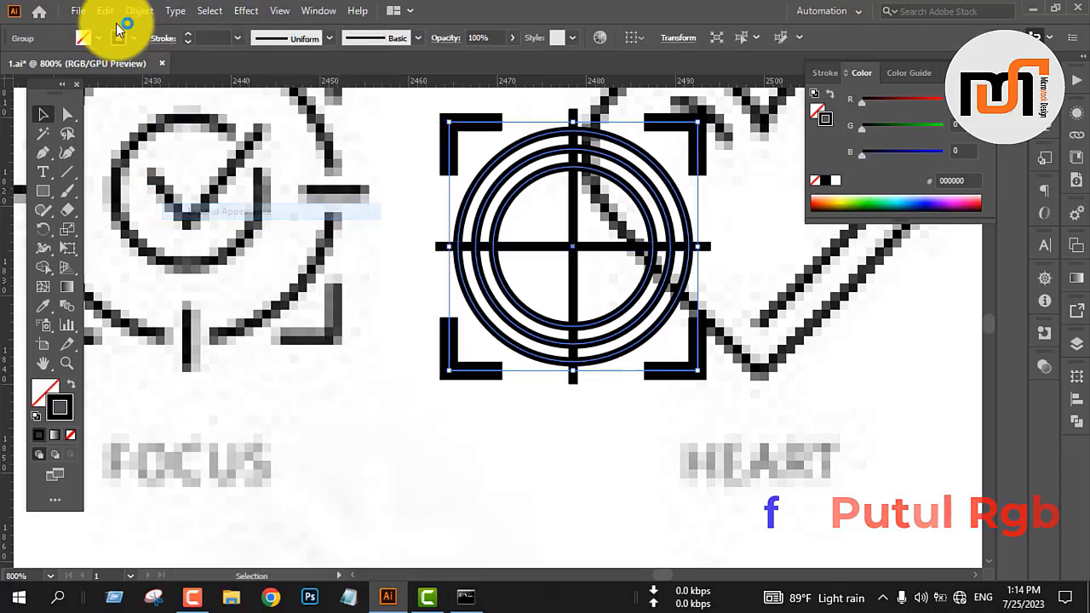
{"action": "left_click", "coordinate": [139, 10]}
{"action": "left_click", "coordinate": [197, 195]}
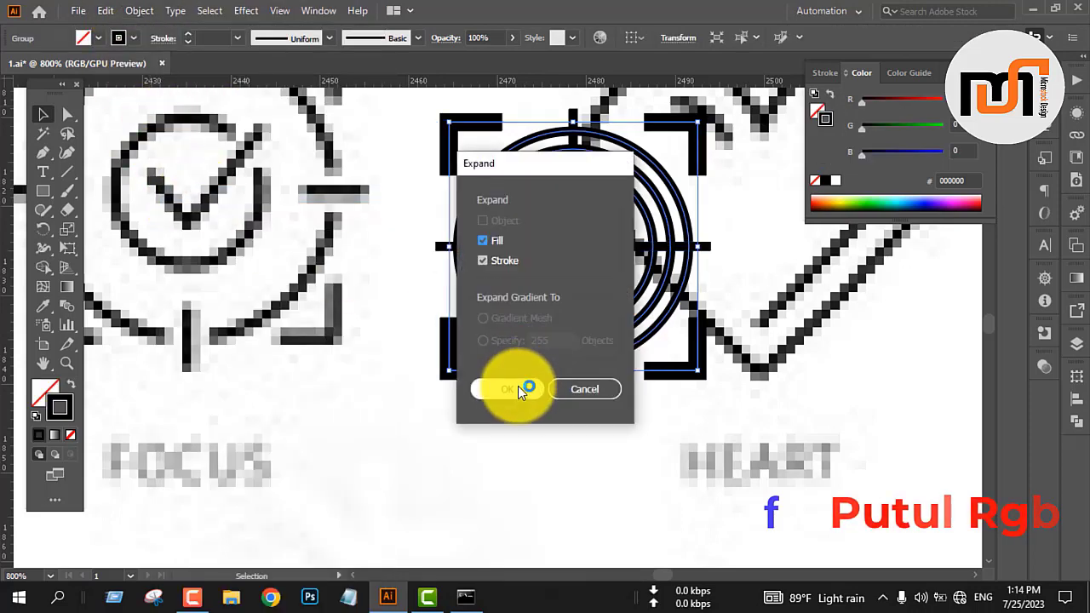
{"action": "left_click", "coordinate": [521, 390]}
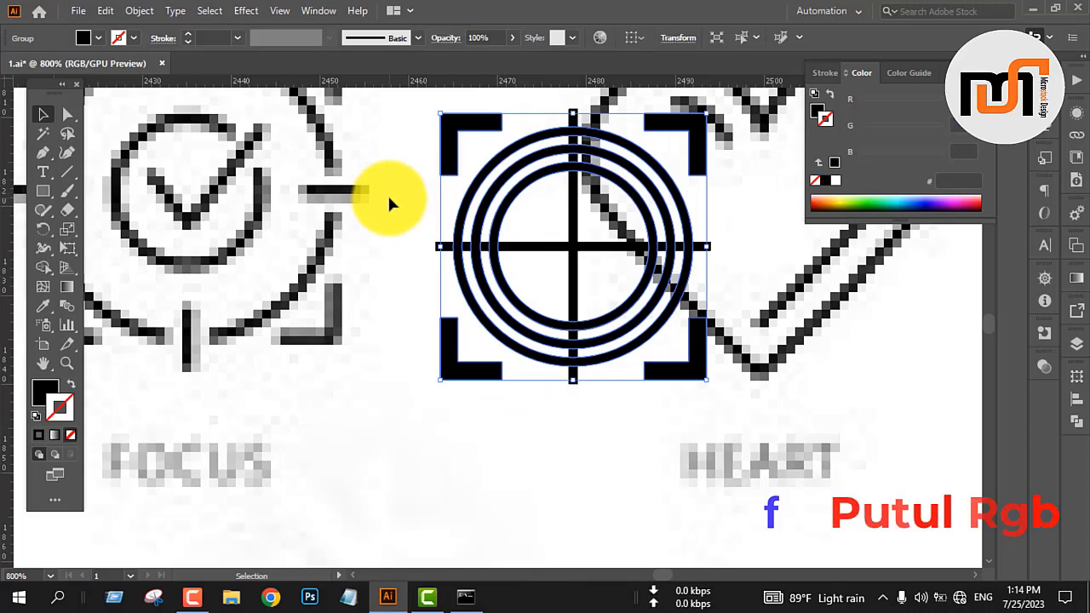
{"action": "left_click", "coordinate": [43, 267]}
{"action": "mouse_move", "coordinate": [533, 225]}
{"action": "left_mouse_down"}
{"action": "mouse_move", "coordinate": [586, 286]}
{"action": "mouse_move", "coordinate": [617, 245]}
{"action": "mouse_move", "coordinate": [605, 227]}
{"action": "mouse_move", "coordinate": [556, 223]}
{"action": "left_mouse_up"}
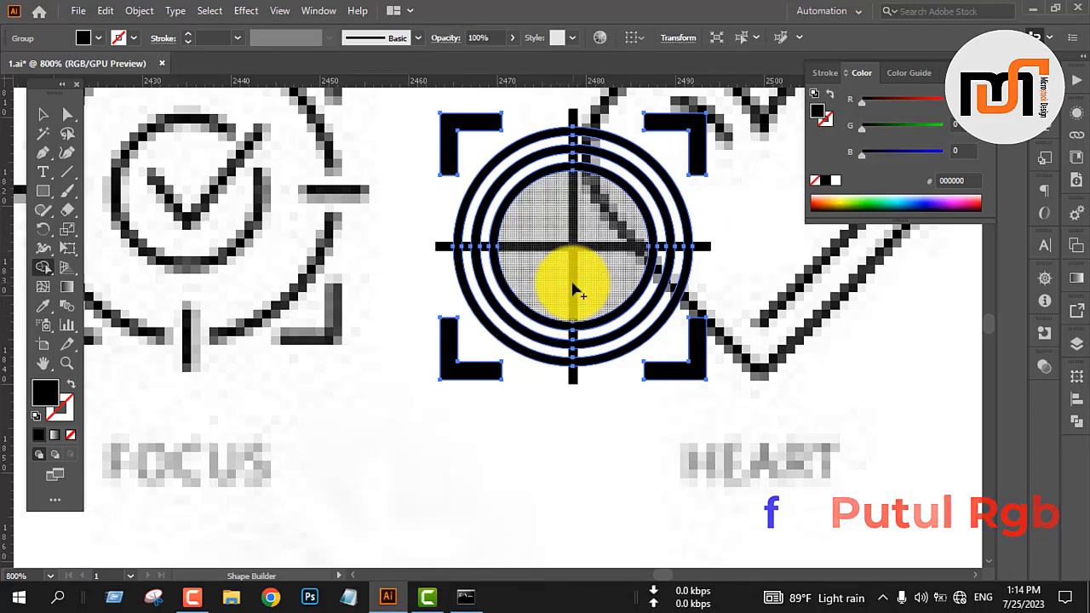
{"action": "key", "text": "v"}
{"action": "left_click", "coordinate": [610, 458]}
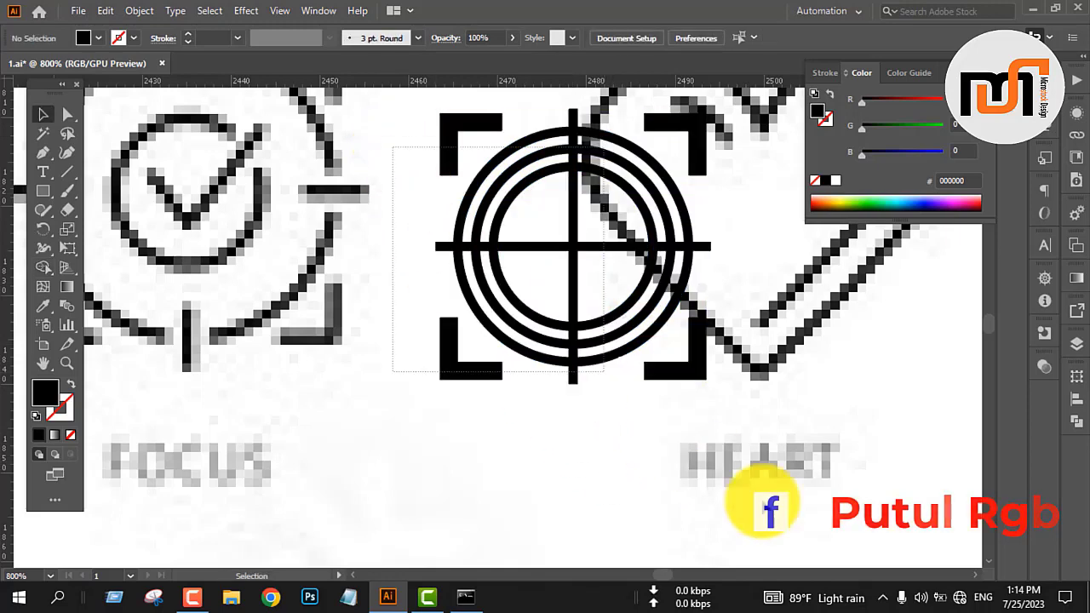
Select the whole target icon and remove the parts of the cross inside the innermost ring with Shape Builder.
{"action": "left_click_drag", "start_coordinate": [390, 145], "coordinate": [390, 143]}
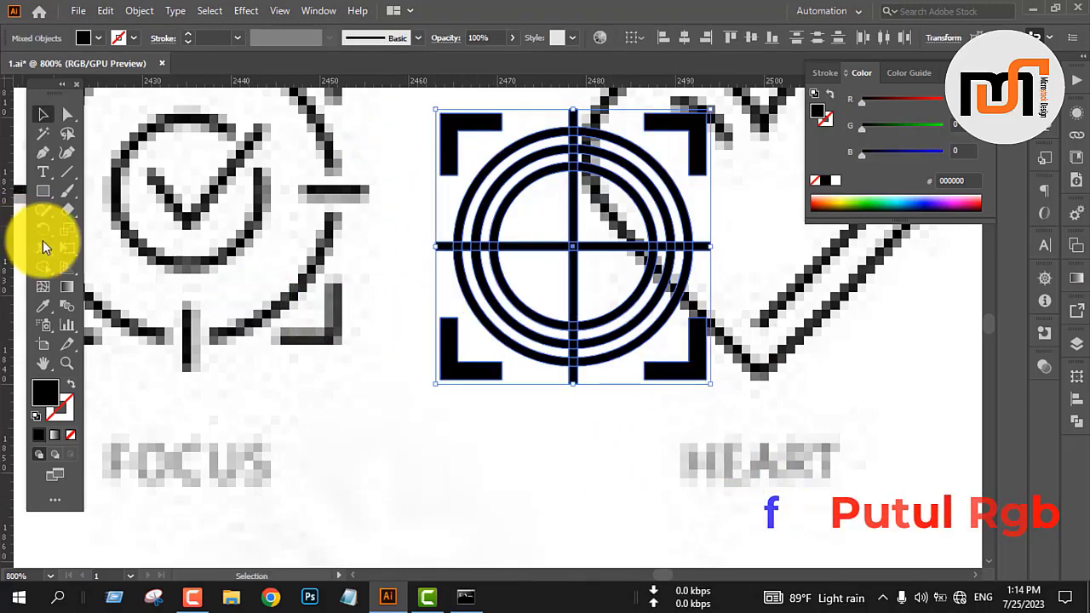
{"action": "left_click", "coordinate": [42, 266]}
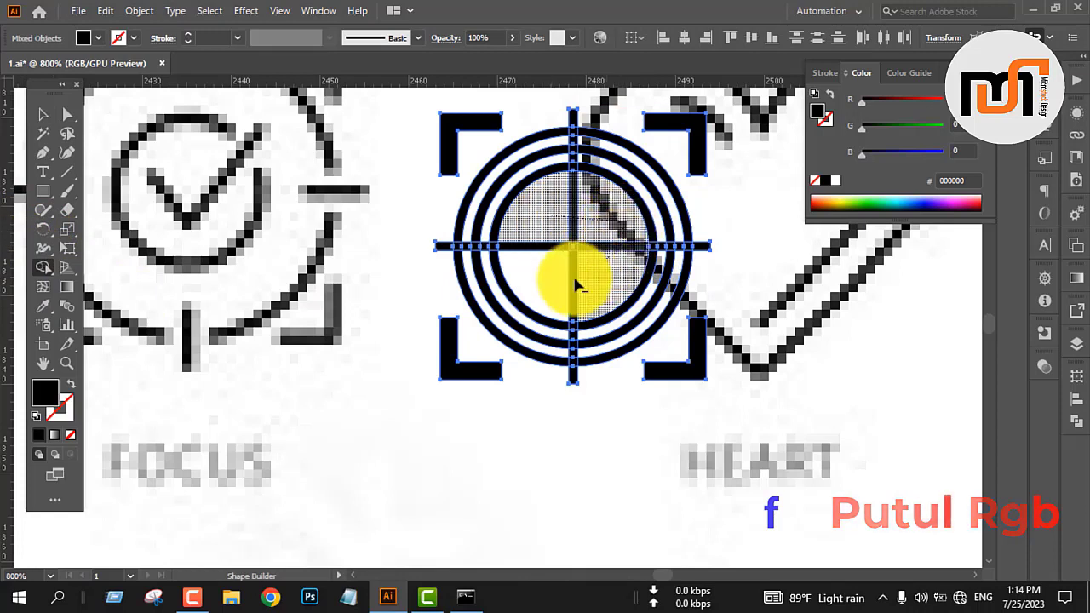
{"action": "mouse_move", "coordinate": [574, 279]}
{"action": "left_mouse_down"}
{"action": "mouse_move", "coordinate": [519, 255]}
{"action": "mouse_move", "coordinate": [577, 252]}
{"action": "left_mouse_up"}
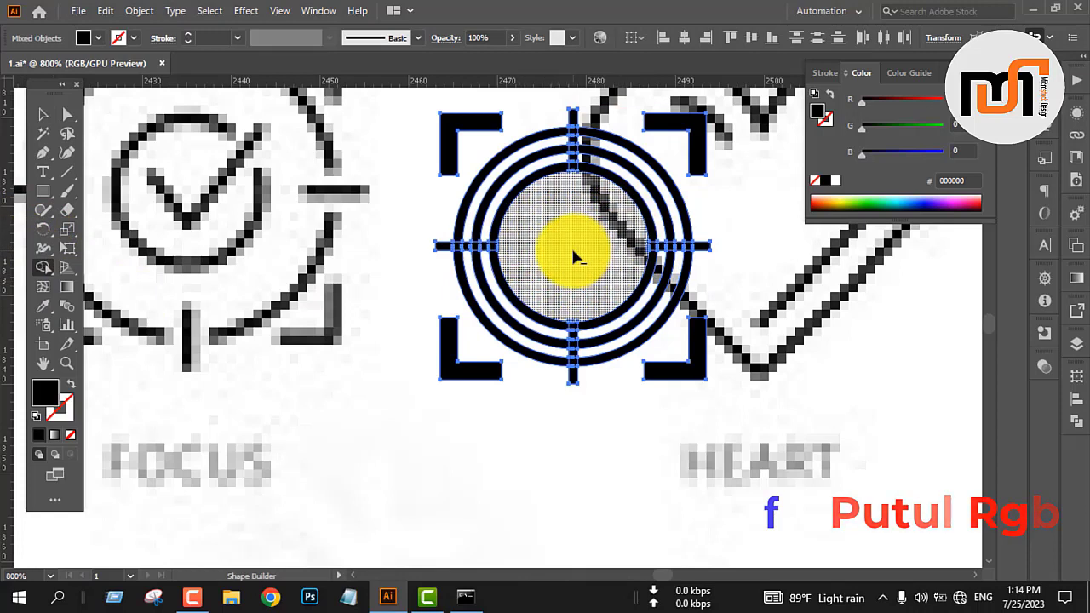
{"action": "key", "text": "v"}
{"action": "left_click", "coordinate": [567, 470]}
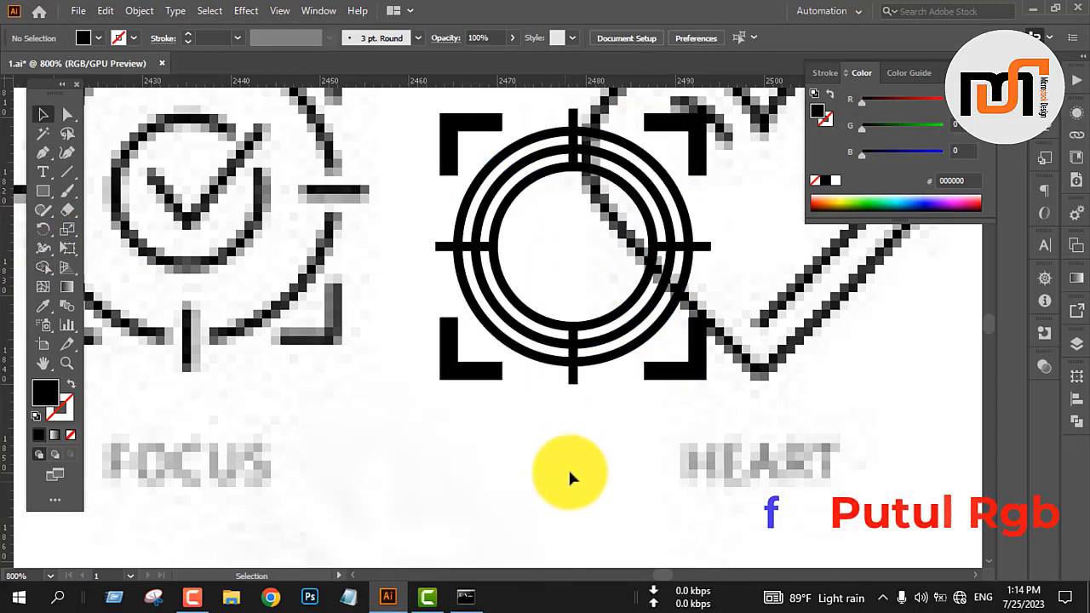
Select the four remaining cross arms and give them a 1 pt black stroke.
{"action": "left_click", "coordinate": [576, 383]}
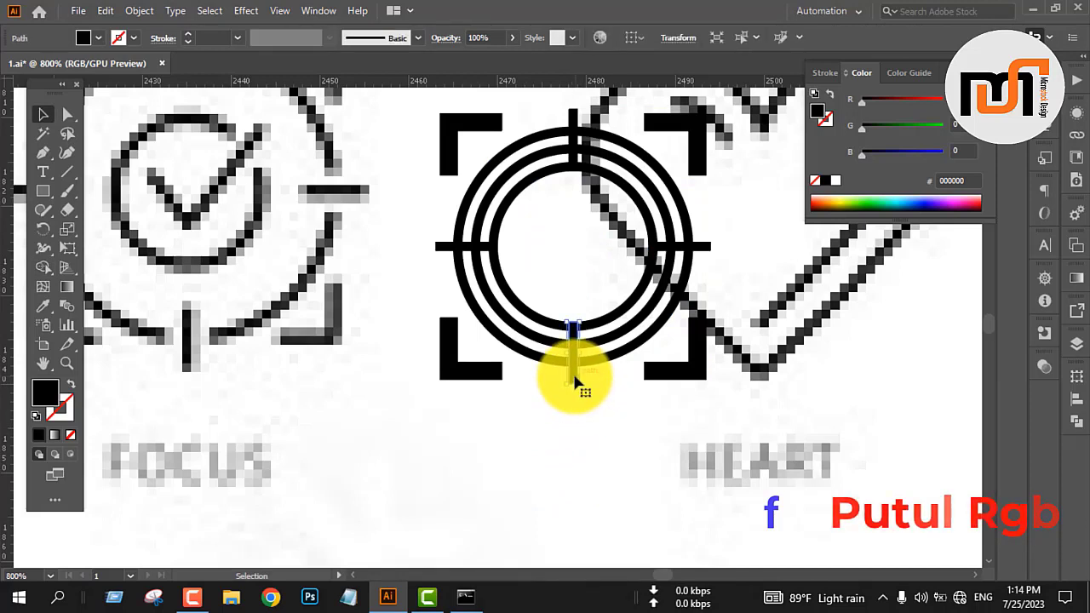
{"action": "left_click", "coordinate": [445, 250], "text": "shift"}
{"action": "left_click", "coordinate": [703, 246], "text": "shift"}
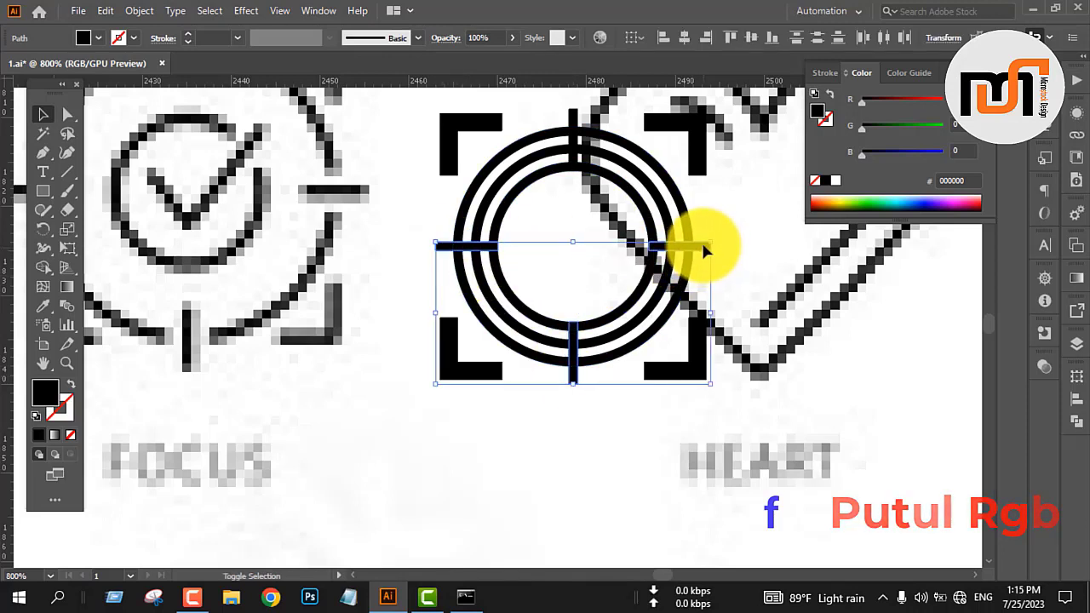
{"action": "left_click", "coordinate": [569, 118], "text": "shift"}
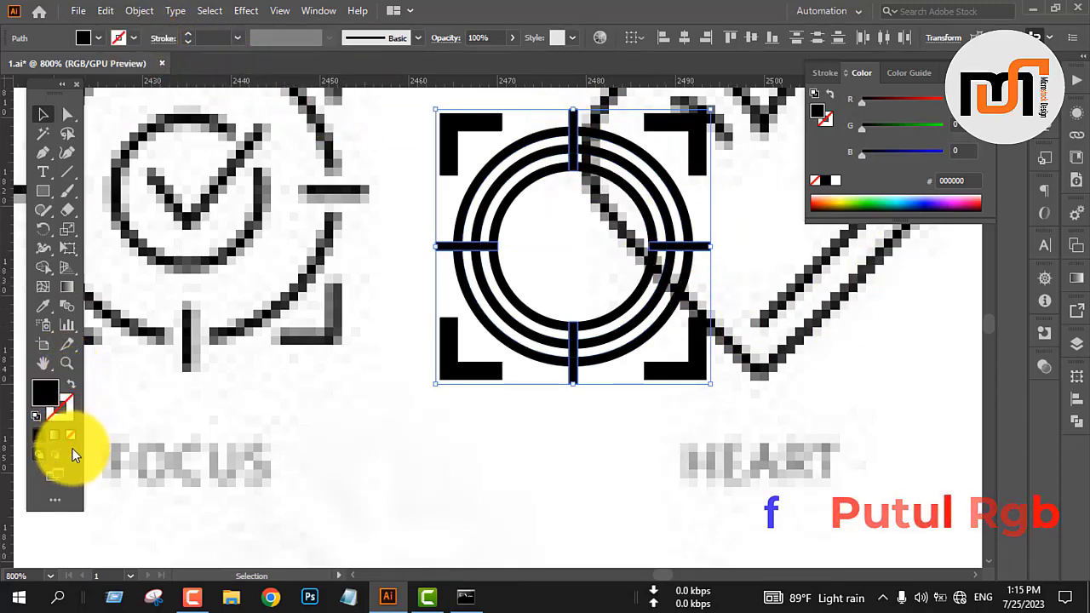
{"action": "left_click", "coordinate": [36, 437]}
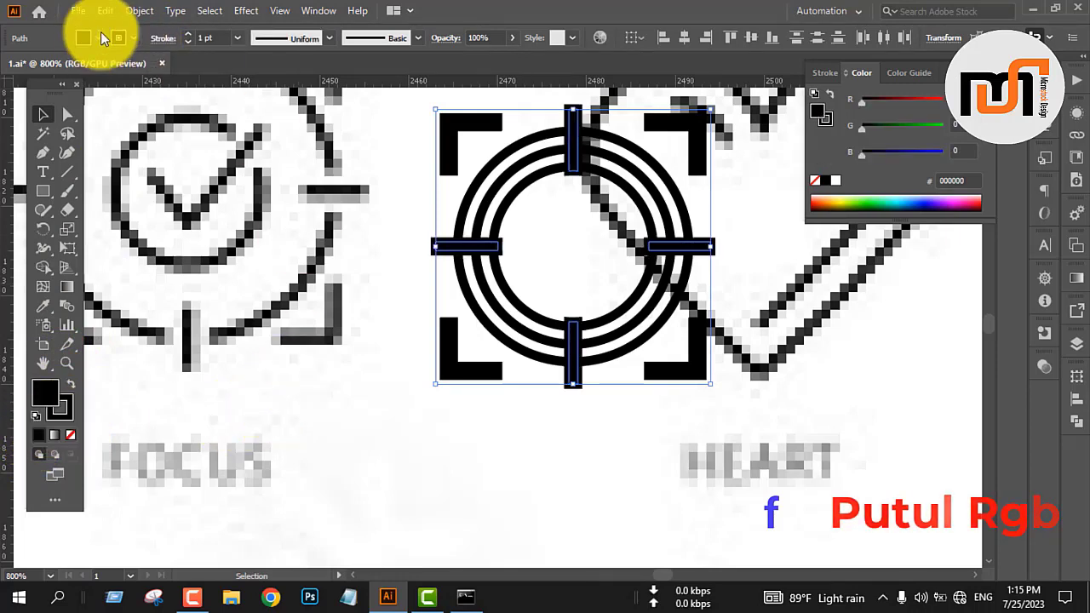
{"action": "left_click", "coordinate": [139, 10]}
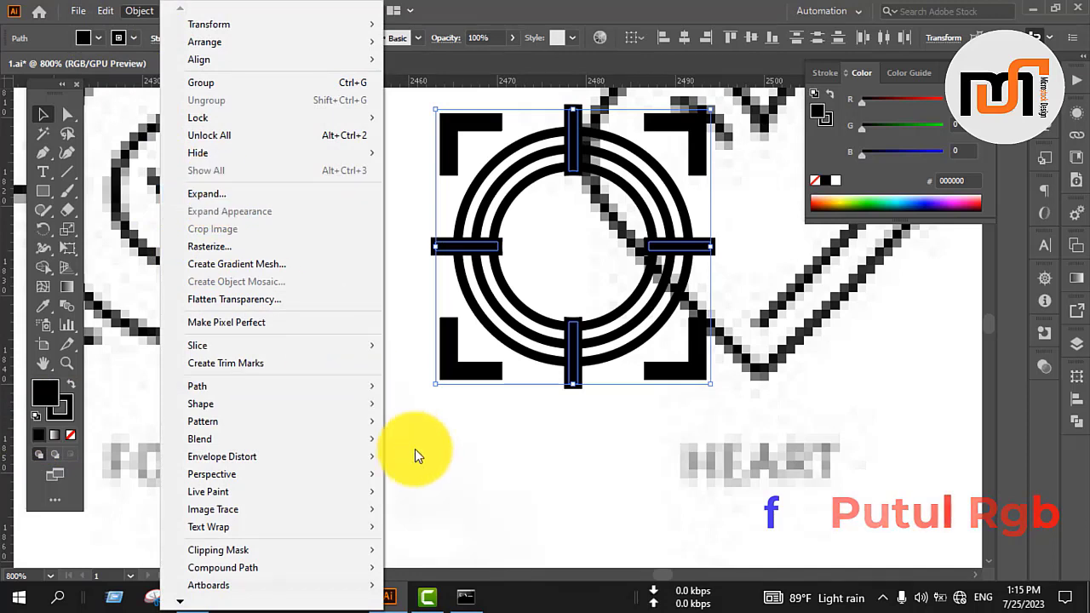
{"action": "left_click", "coordinate": [463, 513]}
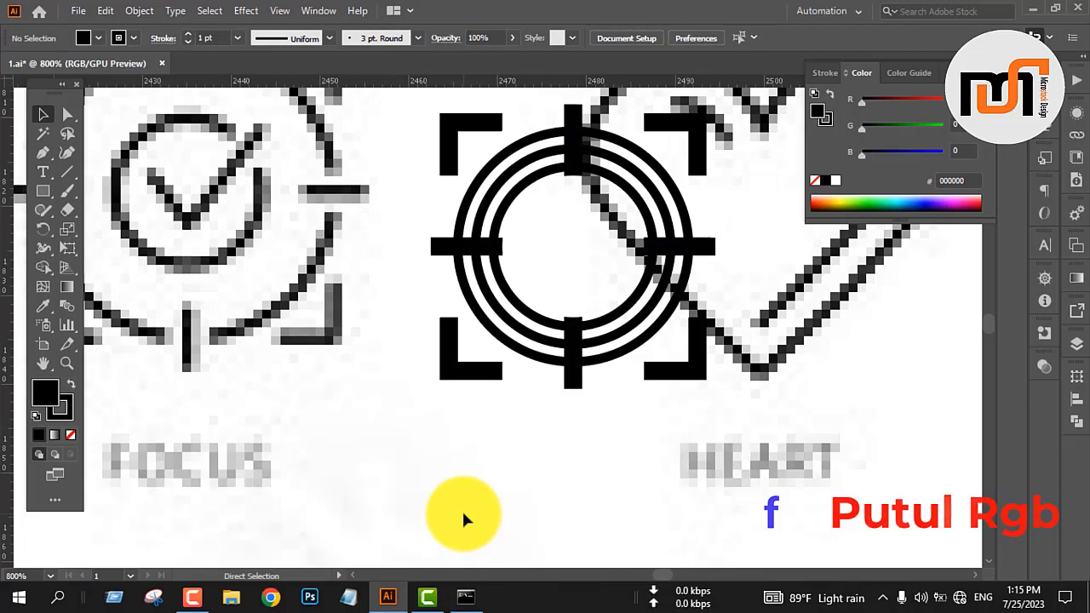
{"action": "key", "text": "ctrl+z"}
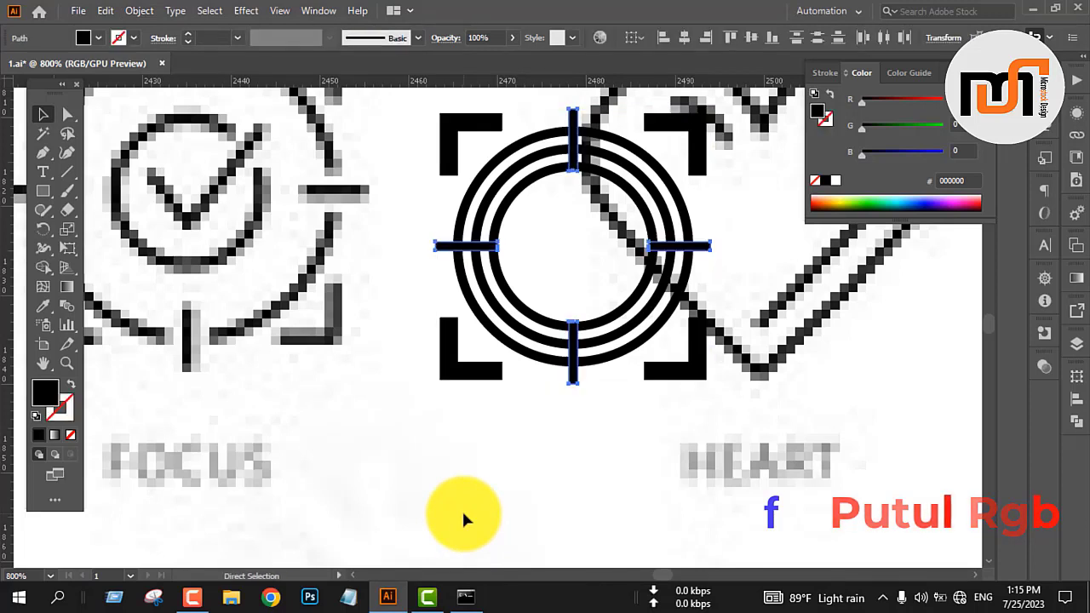
{"action": "key", "text": "ctrl+z"}
{"action": "key", "text": "ctrl"}
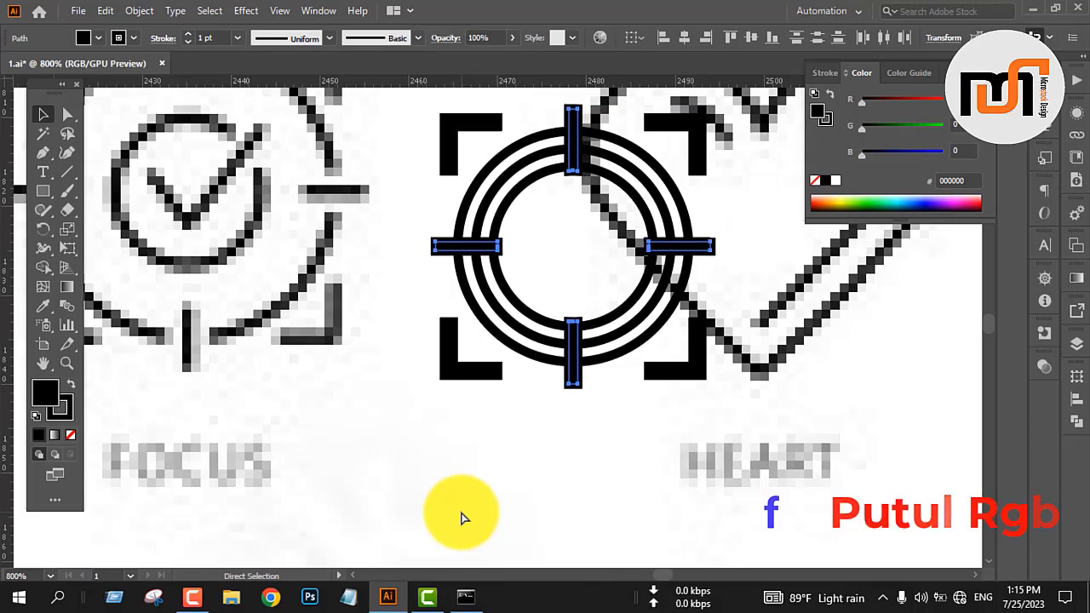
{"action": "left_click", "coordinate": [461, 518], "text": "ctrl"}
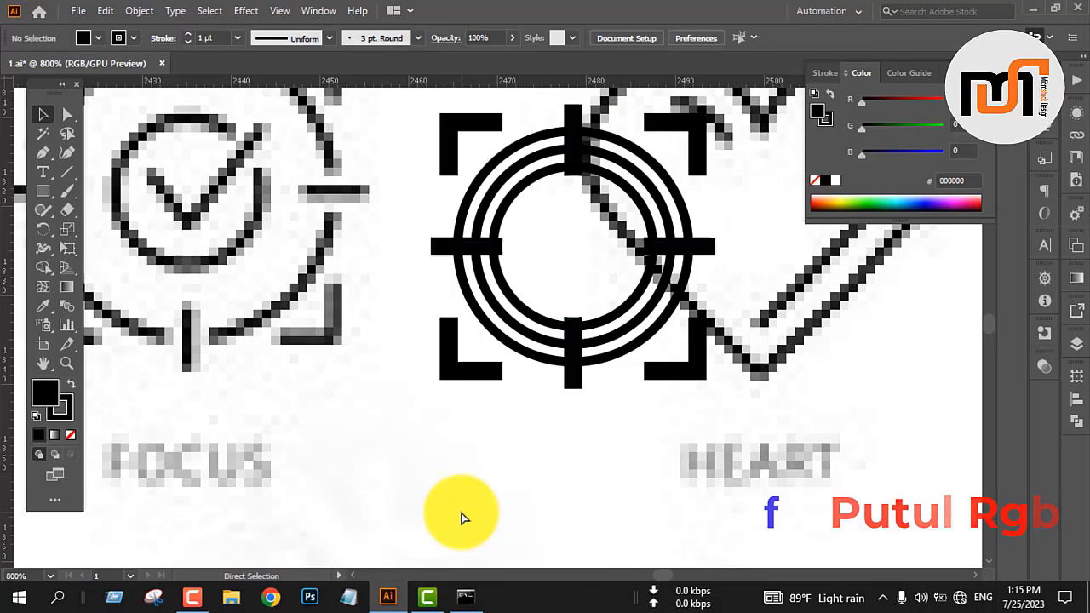
Select the four stroked cross arms and expand their fill and stroke into filled shapes.
{"action": "left_click", "coordinate": [440, 247]}
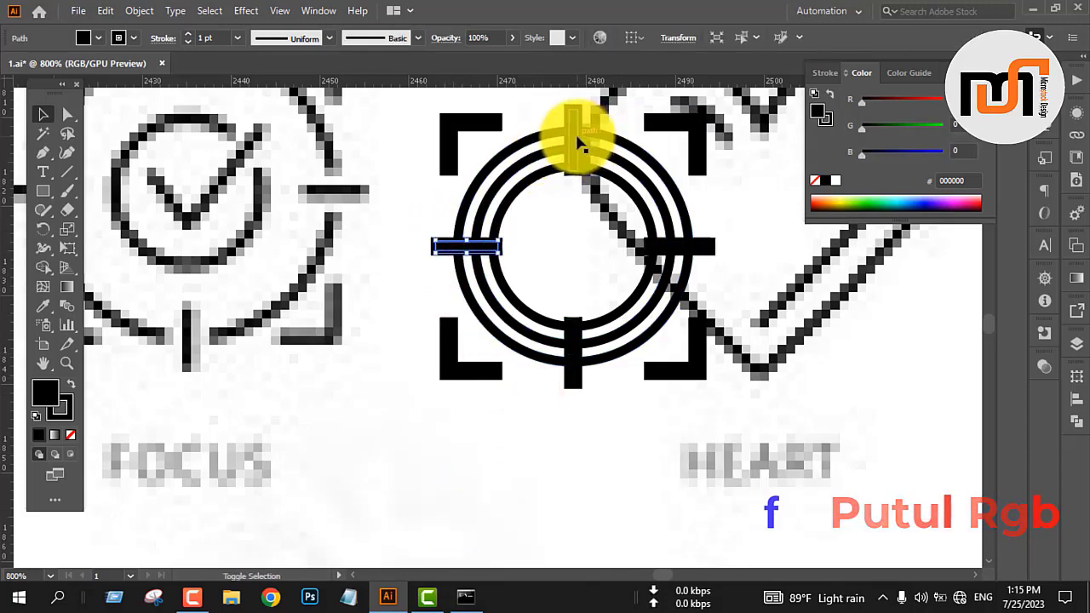
{"action": "left_click", "coordinate": [577, 136], "text": "shift"}
{"action": "left_click", "coordinate": [664, 247], "text": "shift"}
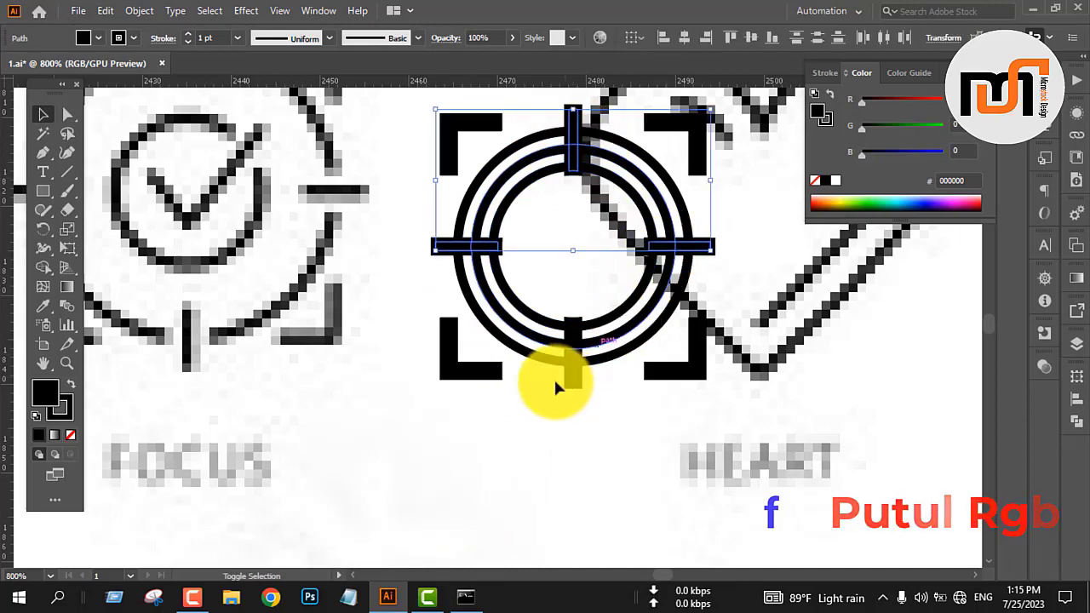
{"action": "left_click", "coordinate": [570, 364], "text": "shift"}
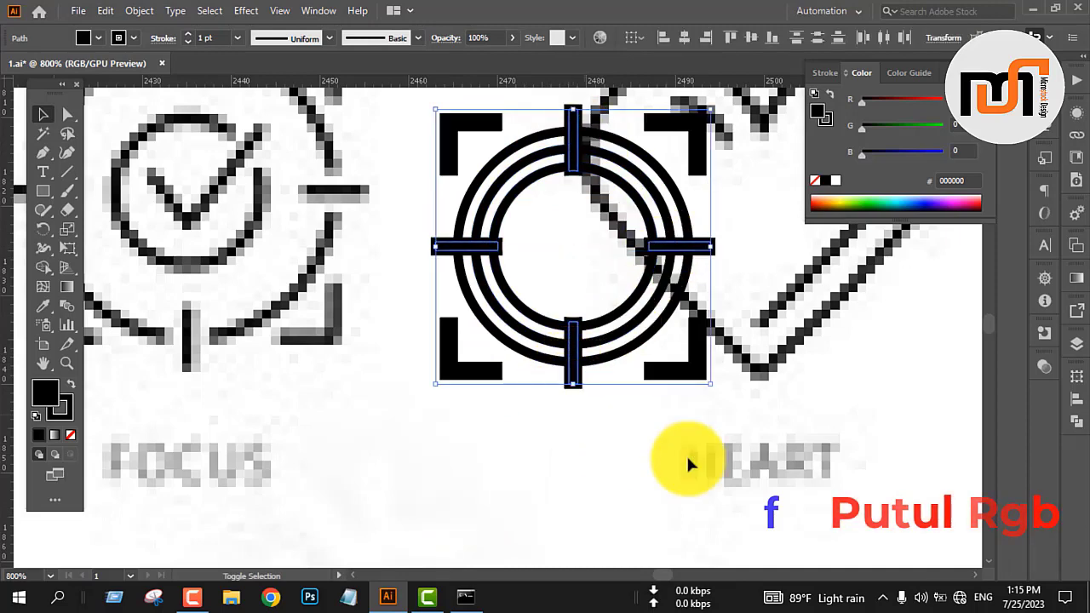
{"action": "left_click", "coordinate": [143, 12]}
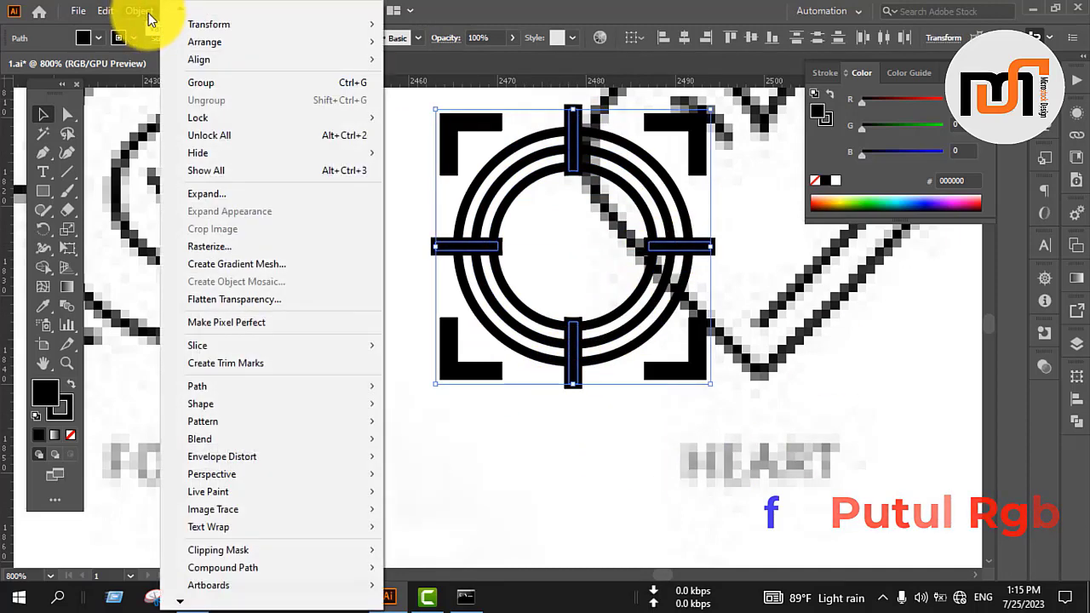
{"action": "left_click", "coordinate": [205, 195]}
{"action": "left_click", "coordinate": [506, 389]}
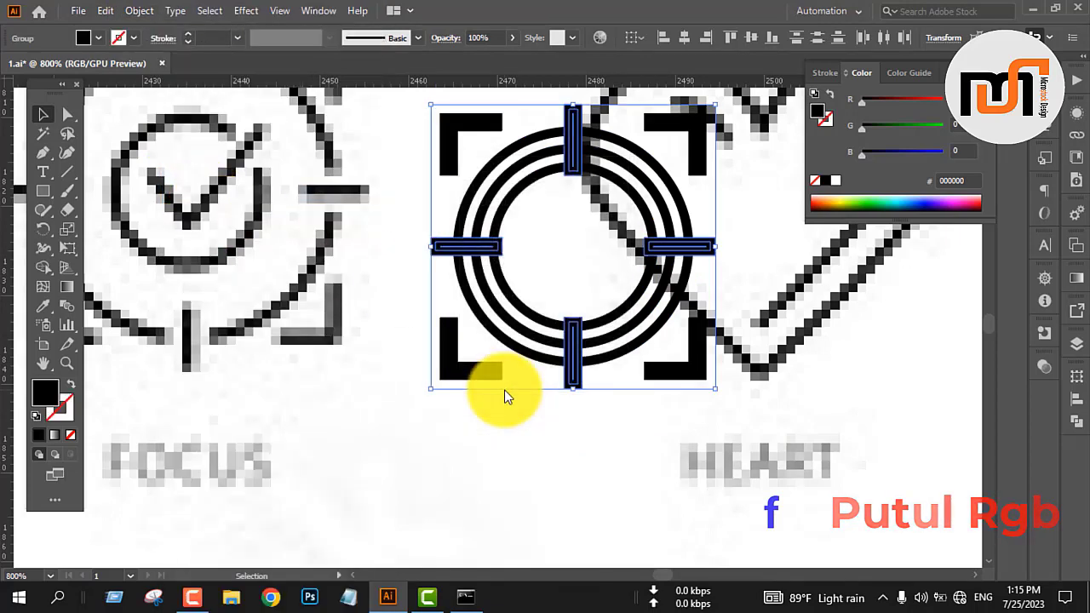
{"action": "left_click", "coordinate": [43, 269]}
{"action": "scroll", "coordinate": [589, 101], "scroll_direction": "up", "scroll_amount": 1}
{"action": "scroll", "coordinate": [587, 95], "scroll_direction": "up", "scroll_amount": 3}
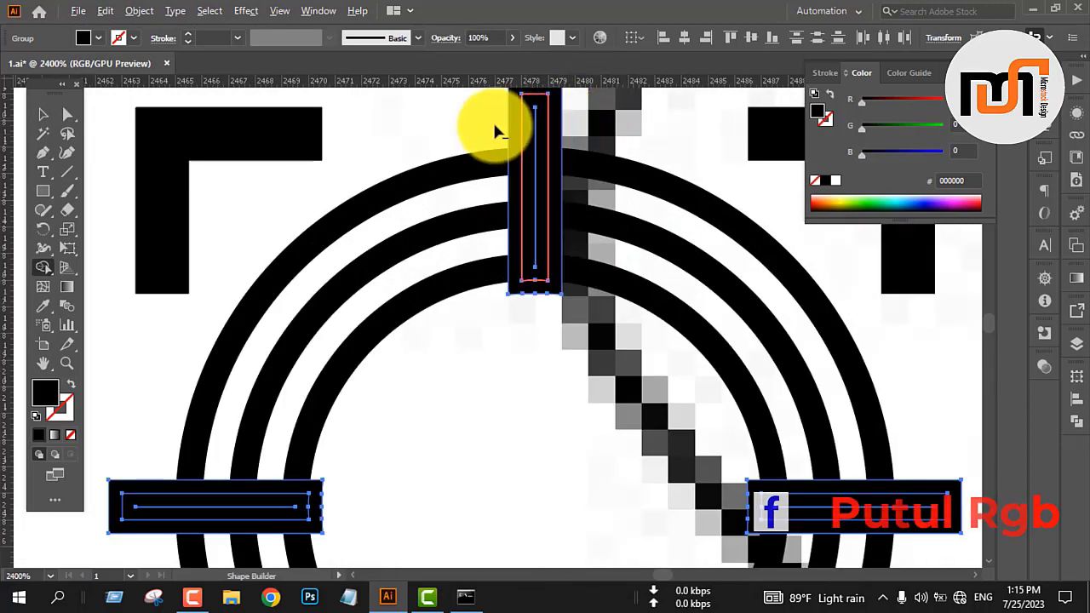
{"action": "left_click", "coordinate": [558, 117], "text": "alt"}
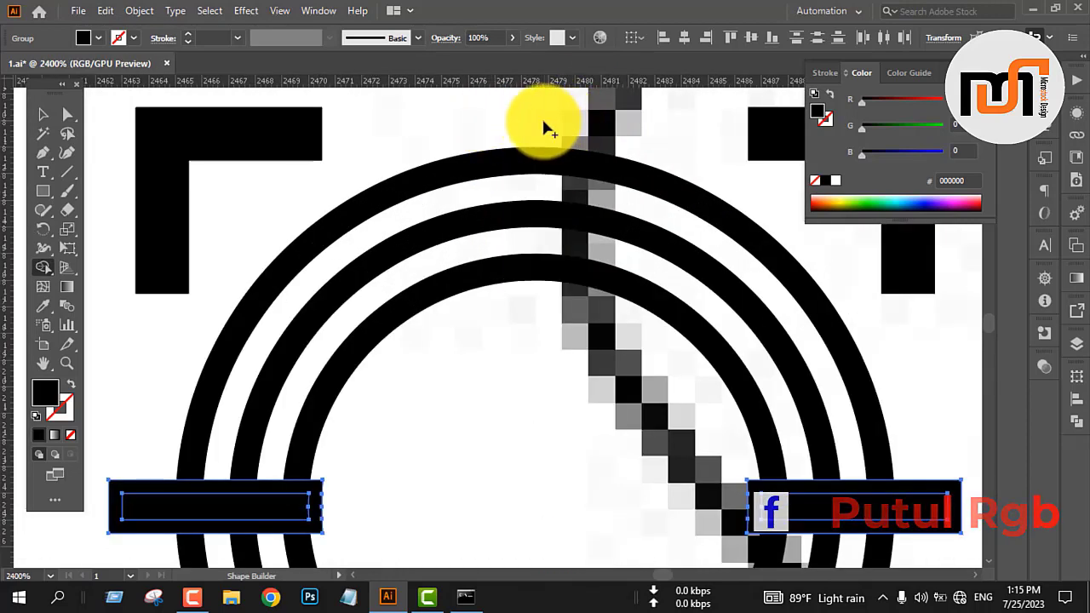
{"action": "key", "text": "ctrl+z"}
{"action": "key", "text": "v"}
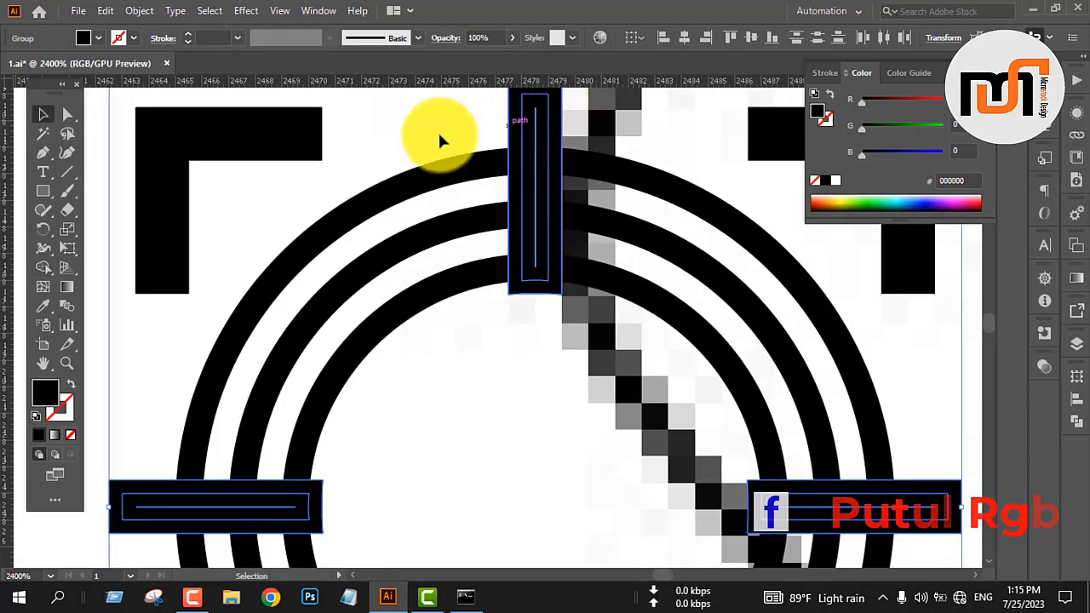
Select the whole icon and use Shape Builder to remove the upper arm's outer part, cutting a gap through the two outer rings.
{"action": "scroll", "coordinate": [433, 134], "scroll_direction": "down", "scroll_amount": 3}
{"action": "left_click", "coordinate": [676, 189]}
{"action": "left_click_drag", "start_coordinate": [290, 156], "coordinate": [621, 404]}
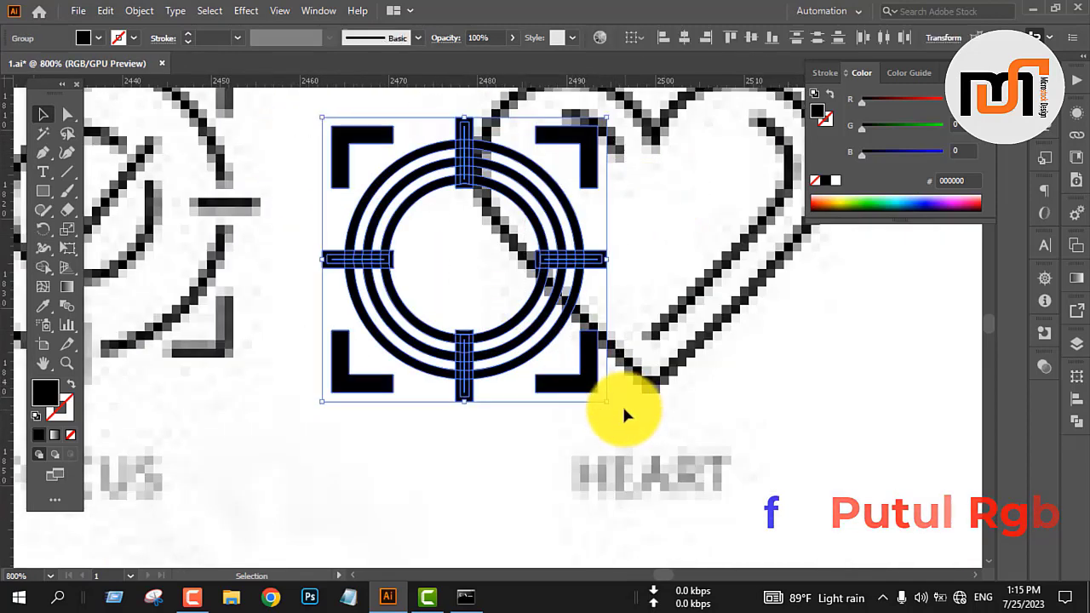
{"action": "left_click", "coordinate": [41, 269]}
{"action": "scroll", "coordinate": [482, 175], "scroll_direction": "up", "scroll_amount": 3}
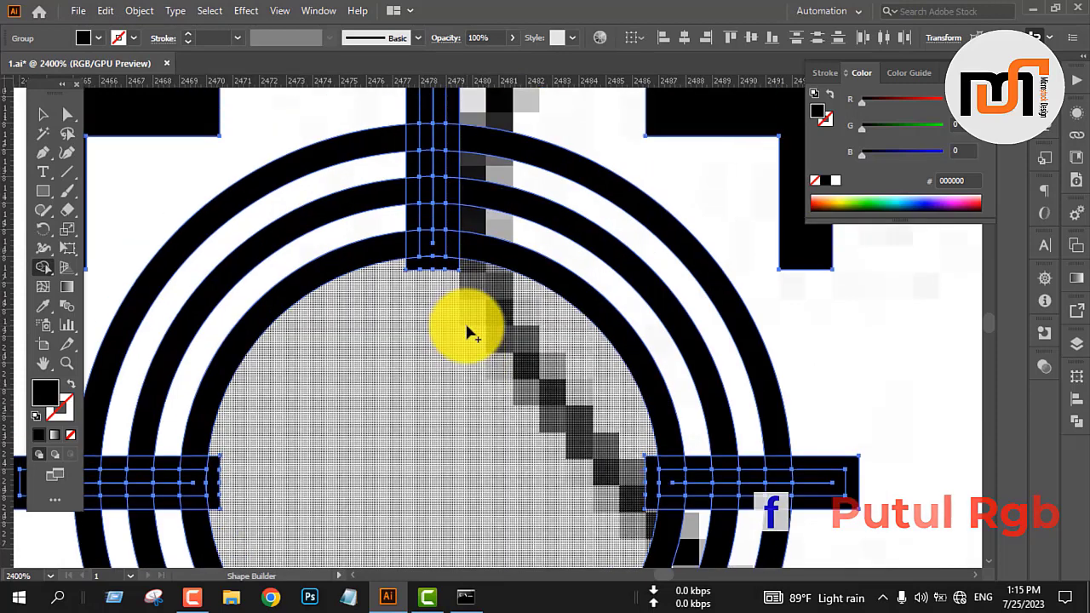
{"action": "scroll", "coordinate": [465, 321], "scroll_direction": "up", "scroll_amount": 2}
{"action": "mouse_move", "coordinate": [446, 149]}
{"action": "left_mouse_down"}
{"action": "mouse_move", "coordinate": [435, 275]}
{"action": "mouse_move", "coordinate": [453, 265]}
{"action": "mouse_move", "coordinate": [452, 194]}
{"action": "mouse_move", "coordinate": [440, 186]}
{"action": "mouse_move", "coordinate": [415, 202]}
{"action": "mouse_move", "coordinate": [418, 268]}
{"action": "left_mouse_up"}
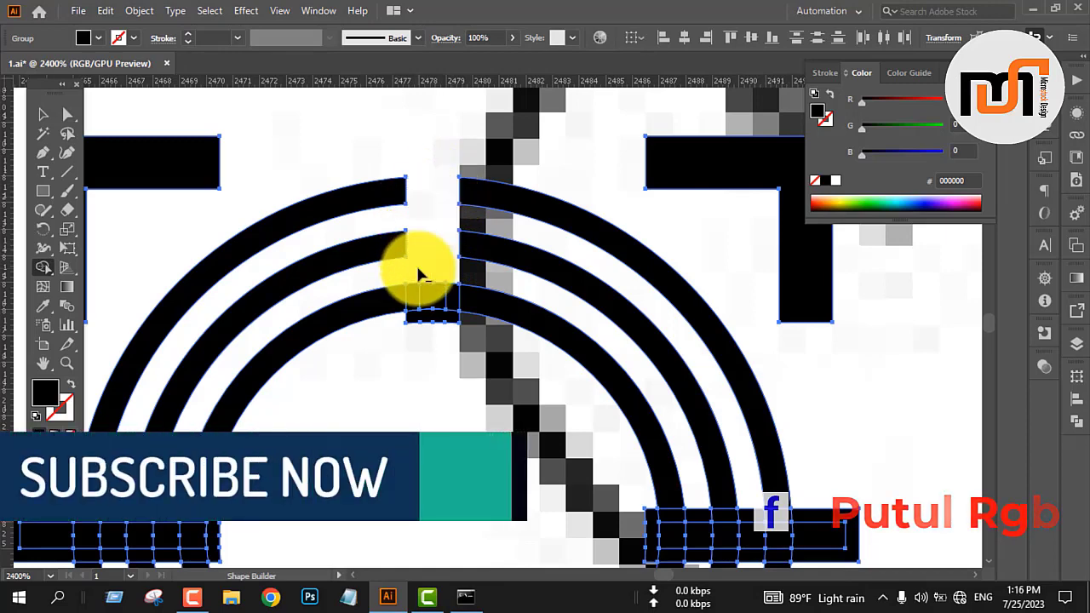
Cut matching gaps through the two outer rings at the right and left arms with Shape Builder, leaving the inner ring intact.
{"action": "scroll", "coordinate": [432, 184], "scroll_direction": "down", "scroll_amount": 2}
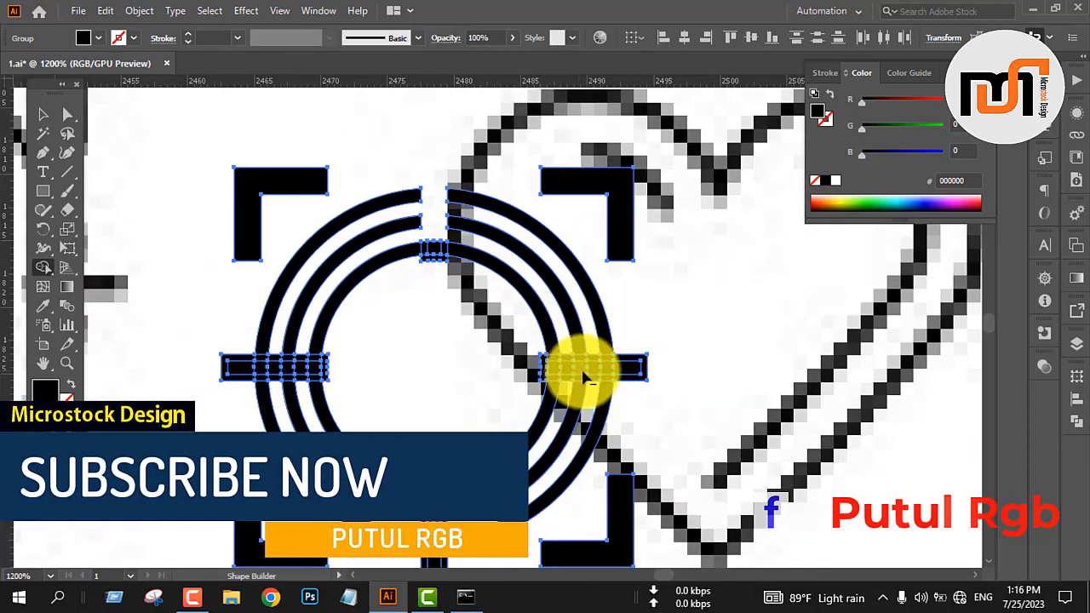
{"action": "scroll", "coordinate": [583, 379], "scroll_direction": "up", "scroll_amount": 2}
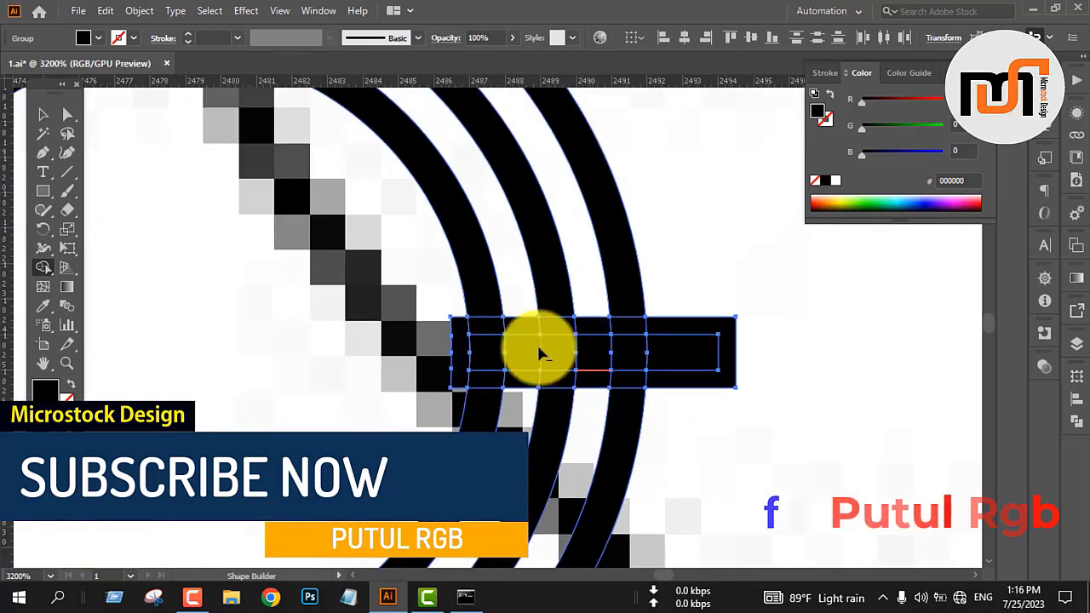
{"action": "mouse_move", "coordinate": [521, 323]}
{"action": "left_mouse_down"}
{"action": "mouse_move", "coordinate": [731, 334]}
{"action": "mouse_move", "coordinate": [640, 357]}
{"action": "mouse_move", "coordinate": [540, 352]}
{"action": "mouse_move", "coordinate": [517, 372]}
{"action": "mouse_move", "coordinate": [596, 387]}
{"action": "mouse_move", "coordinate": [651, 373]}
{"action": "left_mouse_up"}
{"action": "scroll", "coordinate": [721, 328], "scroll_direction": "down", "scroll_amount": 2}
{"action": "scroll", "coordinate": [721, 328], "scroll_direction": "down", "scroll_amount": 1}
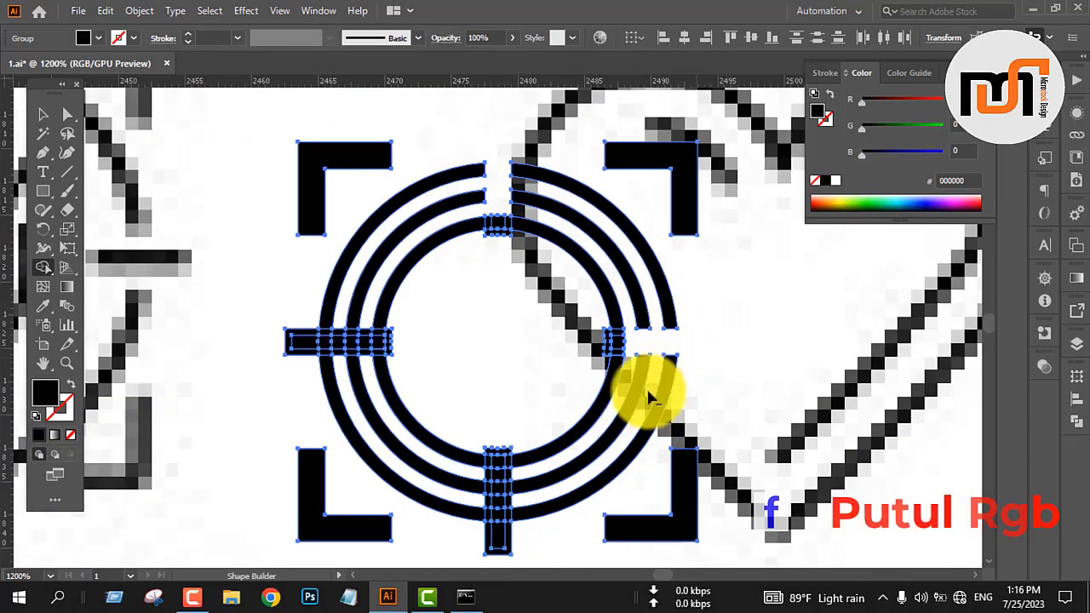
{"action": "scroll", "coordinate": [310, 349], "scroll_direction": "up", "scroll_amount": 3}
{"action": "mouse_move", "coordinate": [250, 228]}
{"action": "left_mouse_down"}
{"action": "mouse_move", "coordinate": [245, 295]}
{"action": "mouse_move", "coordinate": [279, 301]}
{"action": "mouse_move", "coordinate": [356, 279]}
{"action": "mouse_move", "coordinate": [465, 283]}
{"action": "mouse_move", "coordinate": [487, 224]}
{"action": "mouse_move", "coordinate": [498, 336]}
{"action": "mouse_move", "coordinate": [436, 319]}
{"action": "mouse_move", "coordinate": [323, 313]}
{"action": "mouse_move", "coordinate": [304, 289]}
{"action": "mouse_move", "coordinate": [306, 246]}
{"action": "mouse_move", "coordinate": [429, 230]}
{"action": "left_mouse_up"}
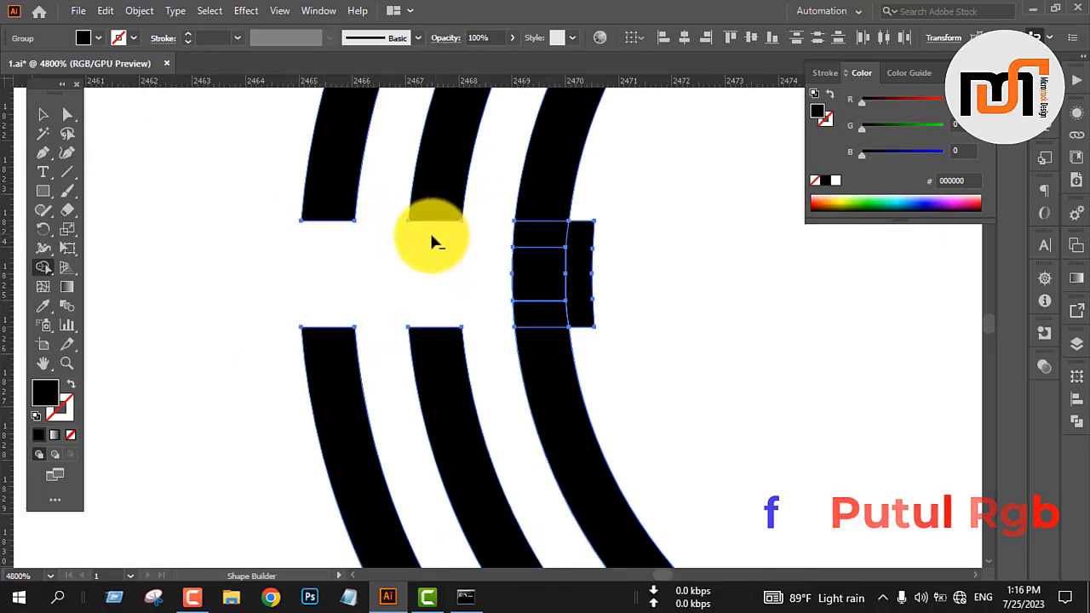
Remove the lower arm's outer centre and side pieces with Shape Builder to cut a gap through the two outer rings.
{"action": "scroll", "coordinate": [410, 242], "scroll_direction": "down", "scroll_amount": 5}
{"action": "scroll", "coordinate": [523, 400], "scroll_direction": "up", "scroll_amount": 5}
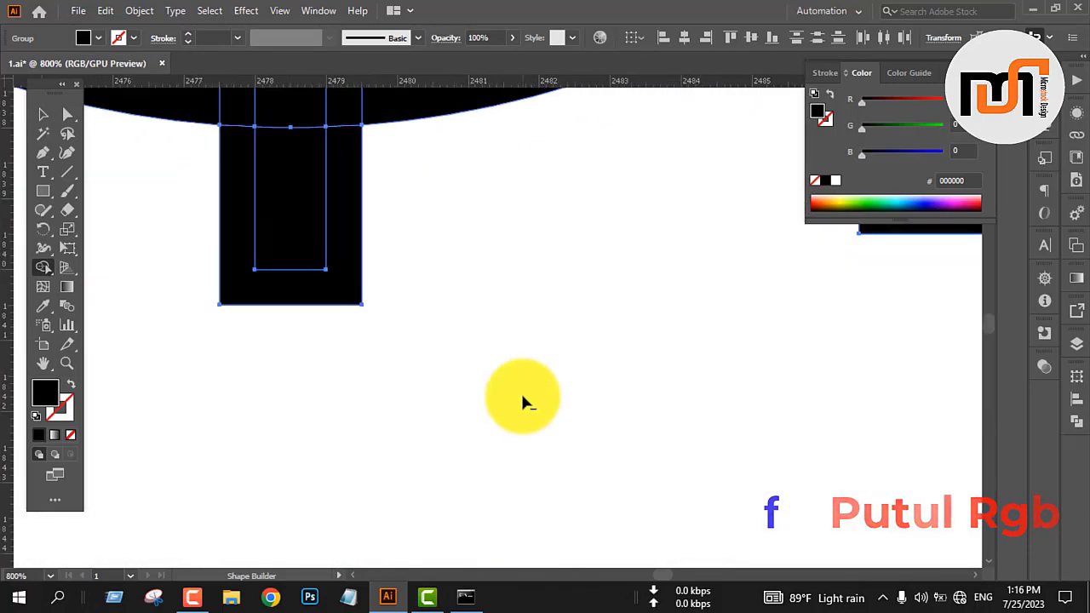
{"action": "scroll", "coordinate": [463, 383], "scroll_direction": "down", "scroll_amount": 3}
{"action": "scroll", "coordinate": [419, 332], "scroll_direction": "up", "scroll_amount": 3}
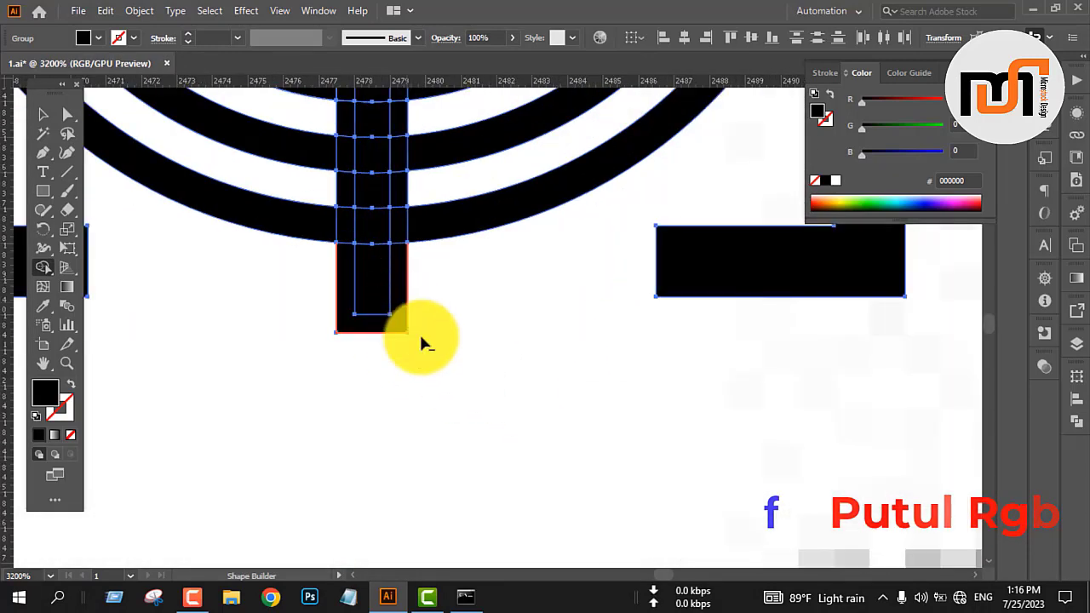
{"action": "scroll", "coordinate": [461, 382], "scroll_direction": "up", "scroll_amount": 5}
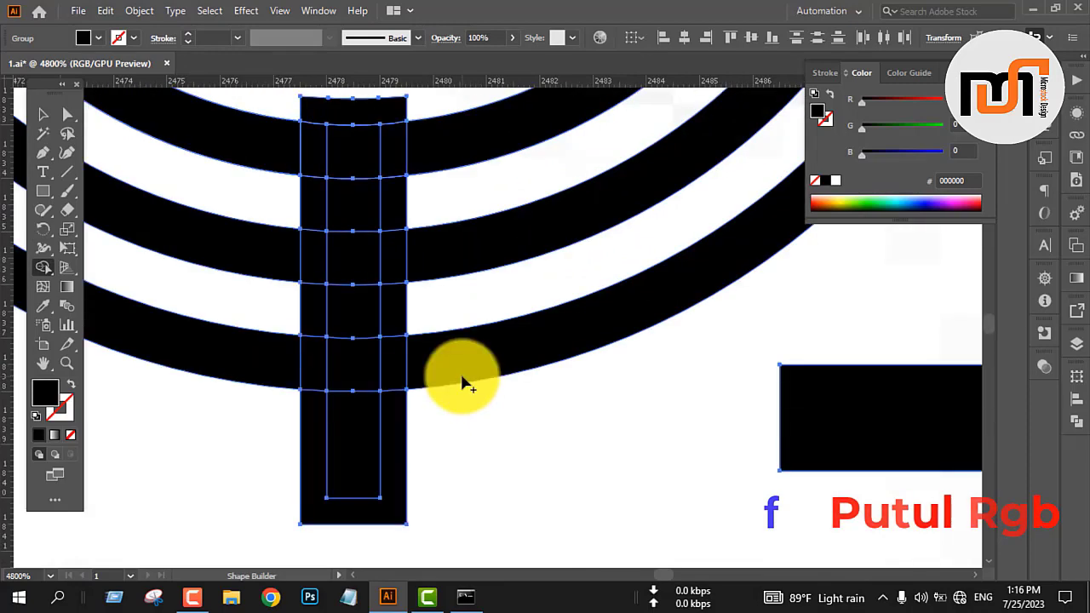
{"action": "scroll", "coordinate": [400, 298], "scroll_direction": "down", "scroll_amount": 1}
{"action": "mouse_move", "coordinate": [289, 147]}
{"action": "left_mouse_down"}
{"action": "mouse_move", "coordinate": [413, 156]}
{"action": "mouse_move", "coordinate": [376, 211]}
{"action": "mouse_move", "coordinate": [378, 452]}
{"action": "left_mouse_up"}
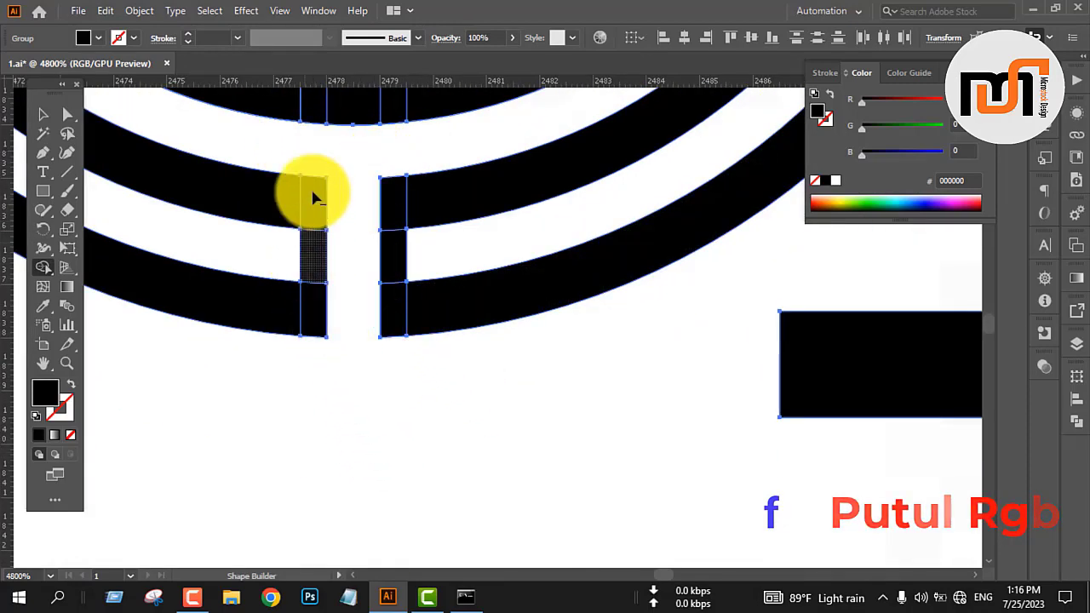
{"action": "left_click_drag", "start_coordinate": [312, 190], "coordinate": [334, 379]}
{"action": "left_click_drag", "start_coordinate": [394, 198], "coordinate": [382, 380]}
{"action": "scroll", "coordinate": [429, 371], "scroll_direction": "down", "scroll_amount": 6}
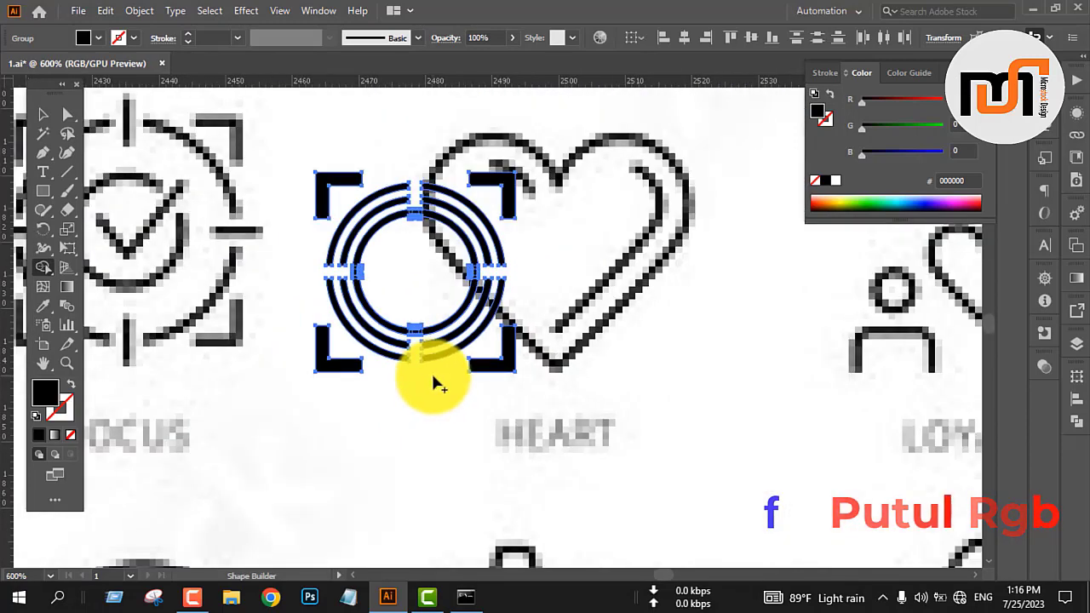
Delete the four leftover arm pieces overlapping the inner ring at its upper, right, lower and left sides.
{"action": "key", "text": "v"}
{"action": "left_click", "coordinate": [561, 216]}
{"action": "left_click", "coordinate": [421, 221]}
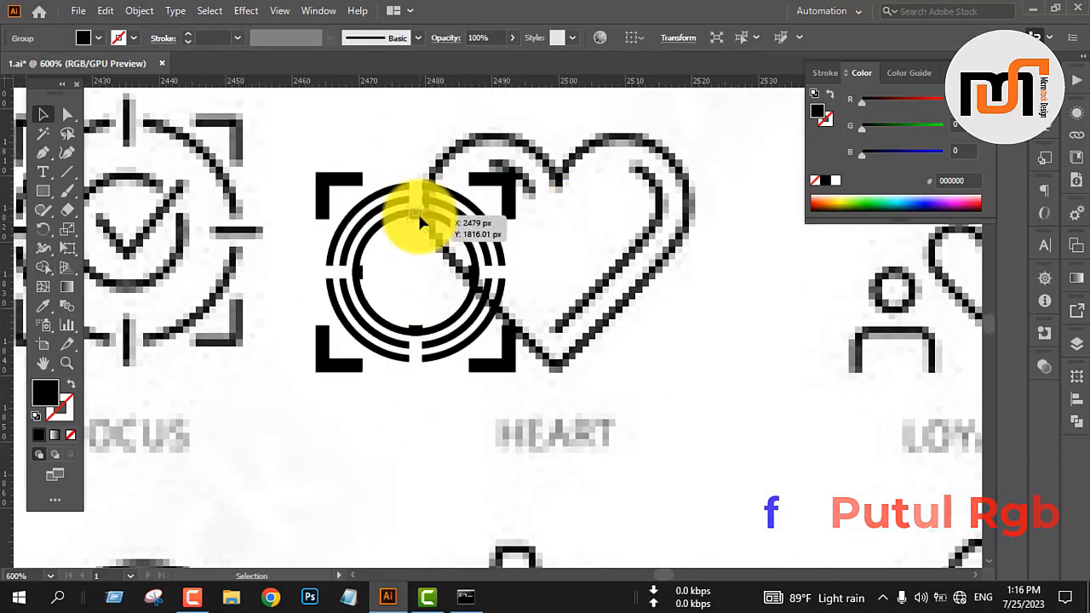
{"action": "key", "text": "Delete"}
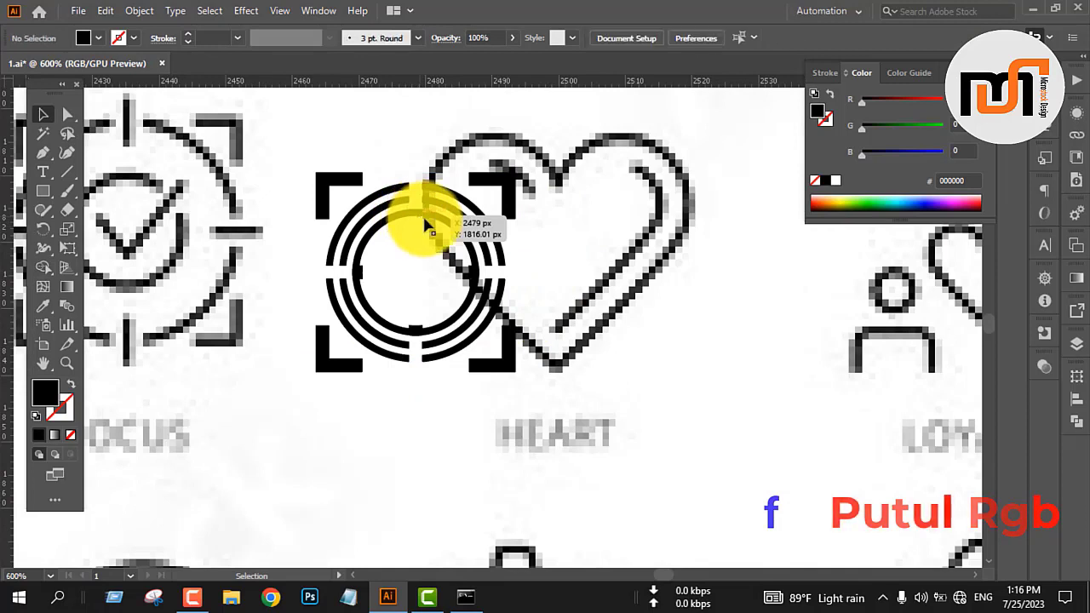
{"action": "left_click", "coordinate": [473, 273]}
{"action": "key", "text": "Delete"}
{"action": "left_click", "coordinate": [415, 330]}
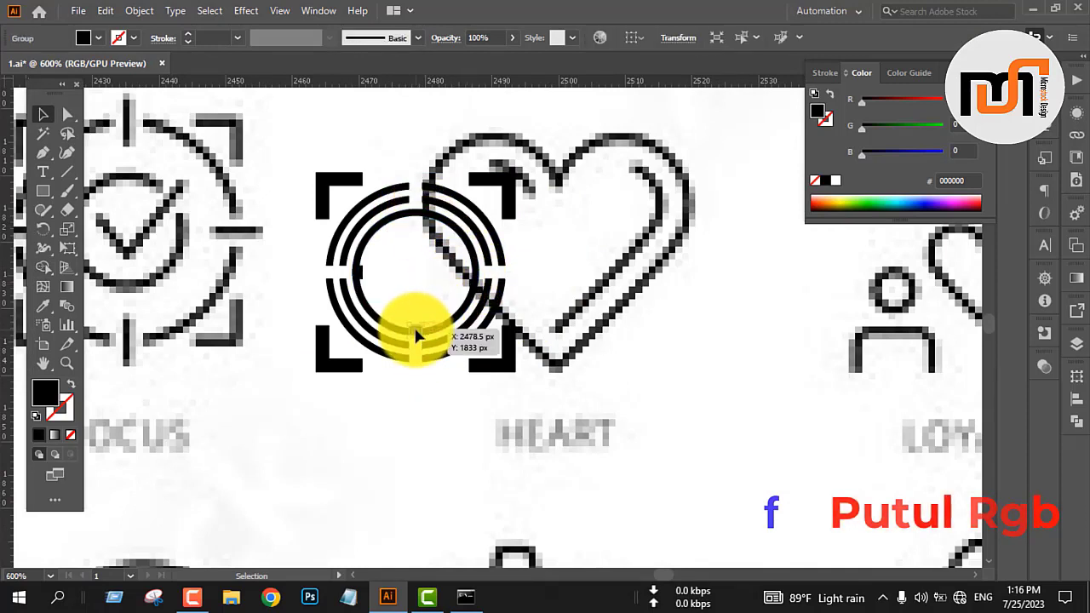
{"action": "key", "text": "Delete"}
{"action": "left_click", "coordinate": [362, 272]}
{"action": "key", "text": "Delete"}
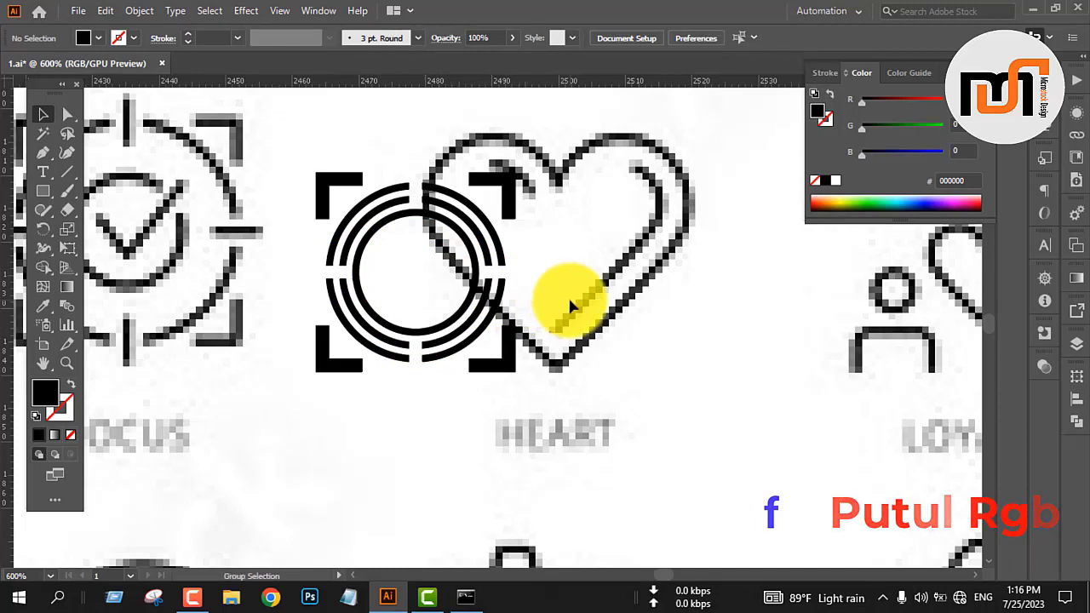
Paste the copied cross arms in place in front of the rings and remove their stroke, keeping the black fill.
{"action": "key", "text": "ctrl+f"}
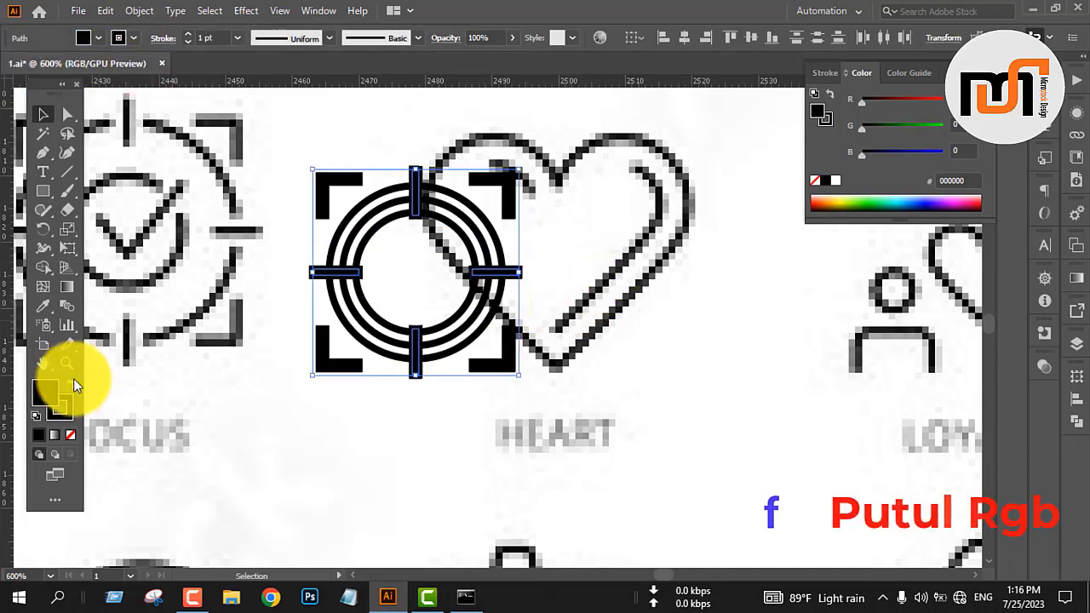
{"action": "left_click", "coordinate": [72, 428]}
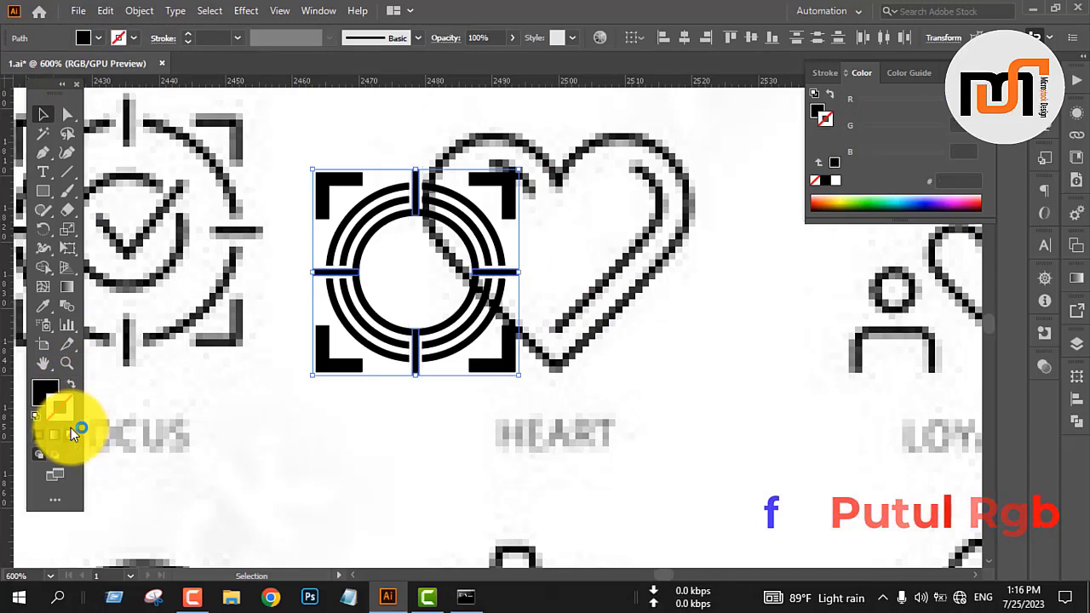
{"action": "left_click", "coordinate": [592, 252]}
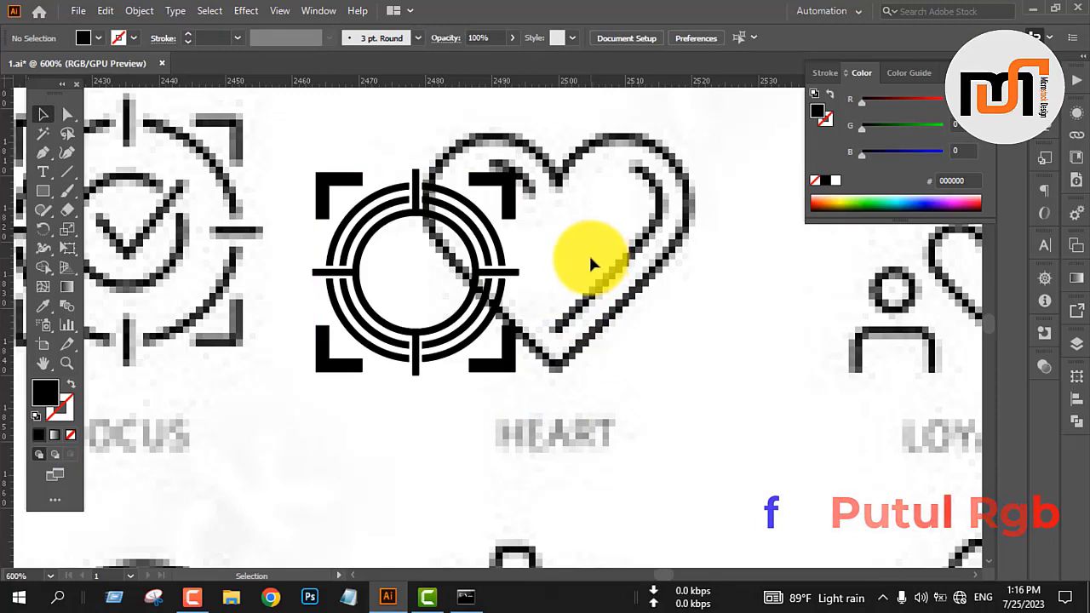
Draw a check mark path inside the inner ring with the Pen tool, using a straight short side and a curved long side.
{"action": "scroll", "coordinate": [634, 253], "scroll_direction": "down", "scroll_amount": 1}
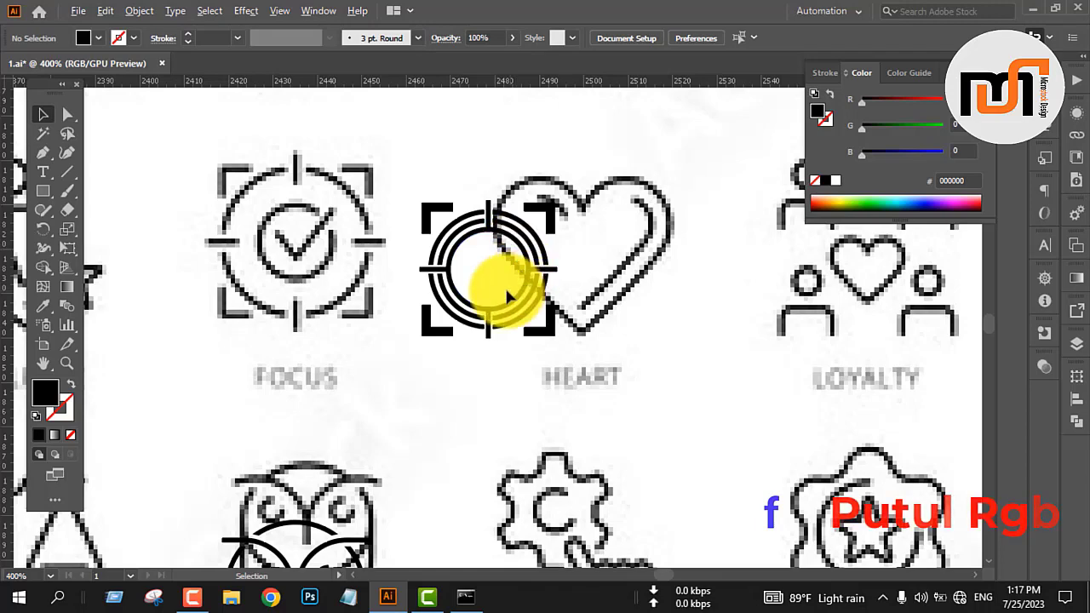
{"action": "scroll", "coordinate": [505, 271], "scroll_direction": "up", "scroll_amount": 1}
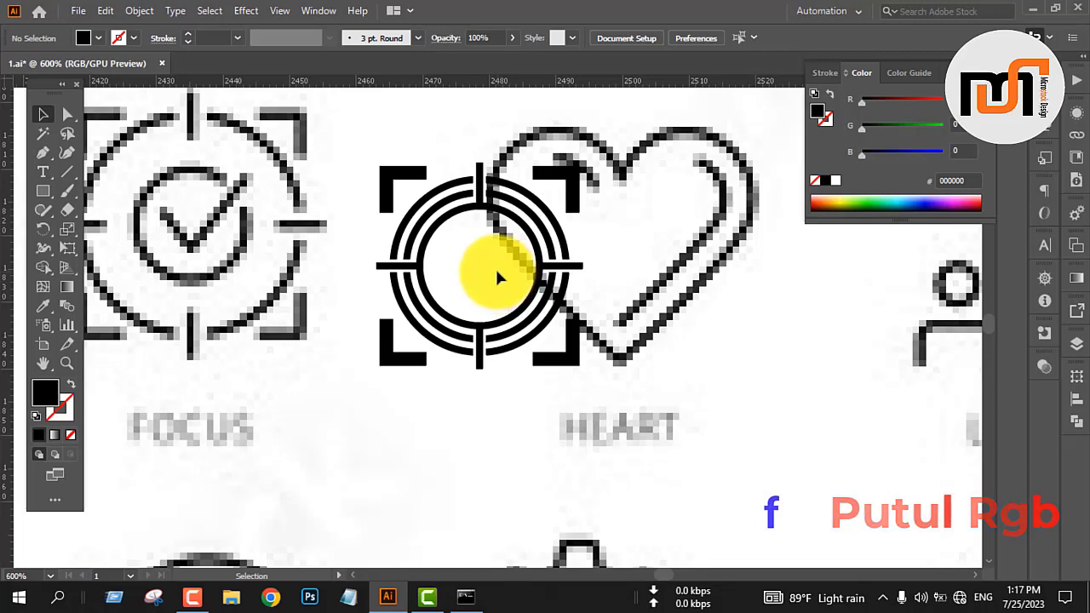
{"action": "key", "text": "p"}
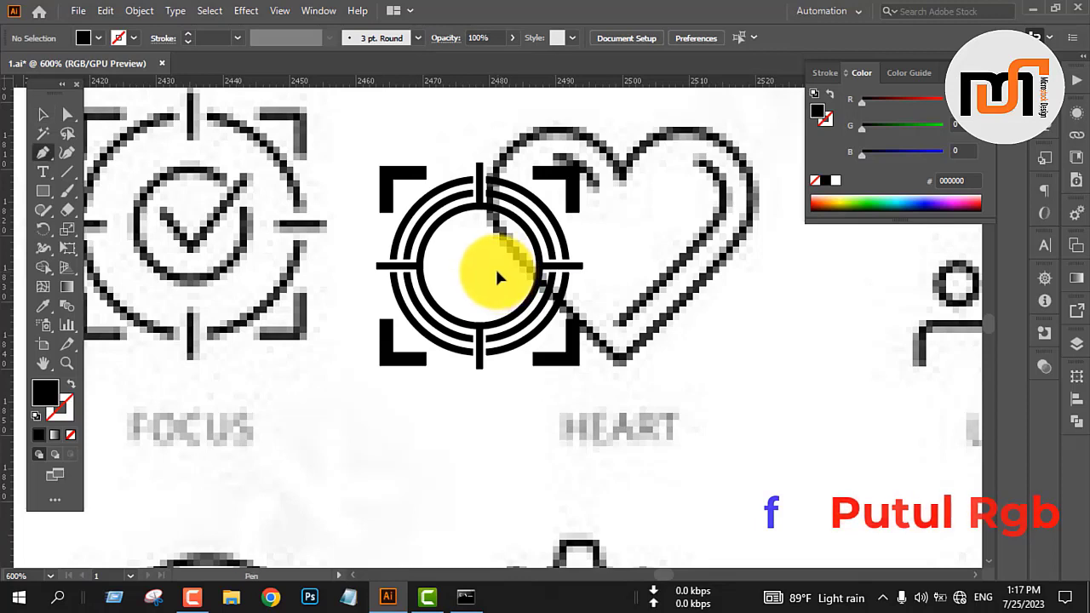
{"action": "left_click", "coordinate": [450, 269]}
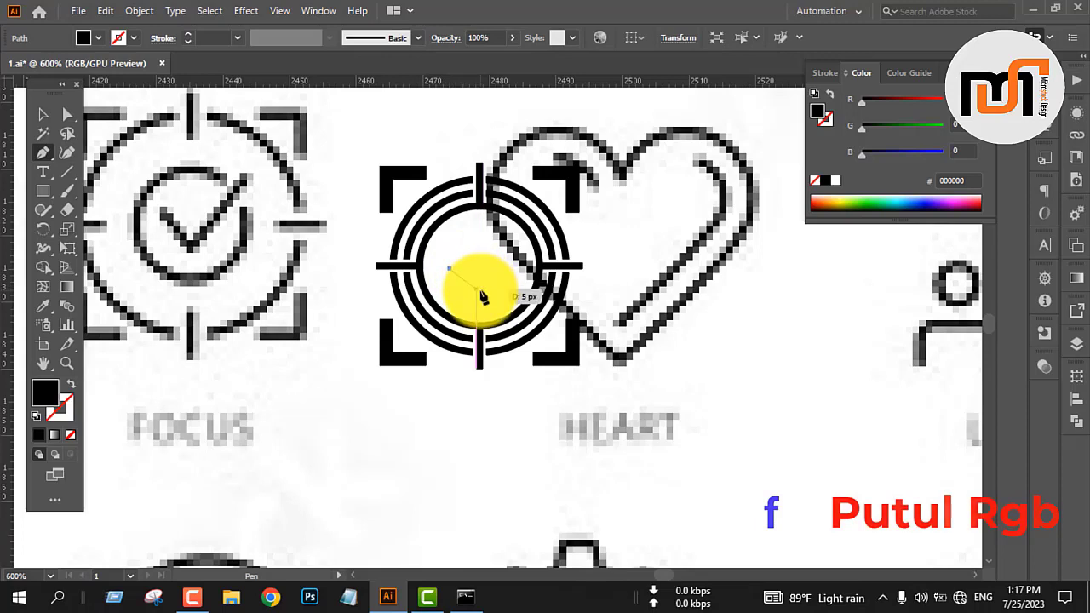
{"action": "left_click_drag", "start_coordinate": [475, 287], "coordinate": [539, 214]}
{"action": "key", "text": "v"}
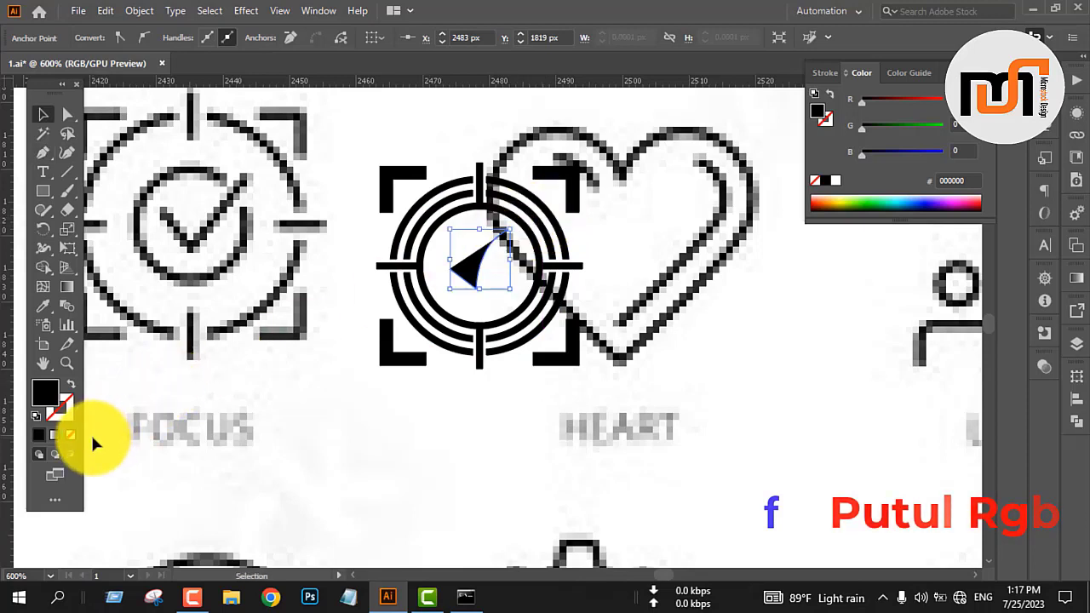
Remove the check mark's fill and give it a black 1 pt stroke.
{"action": "left_click", "coordinate": [69, 435]}
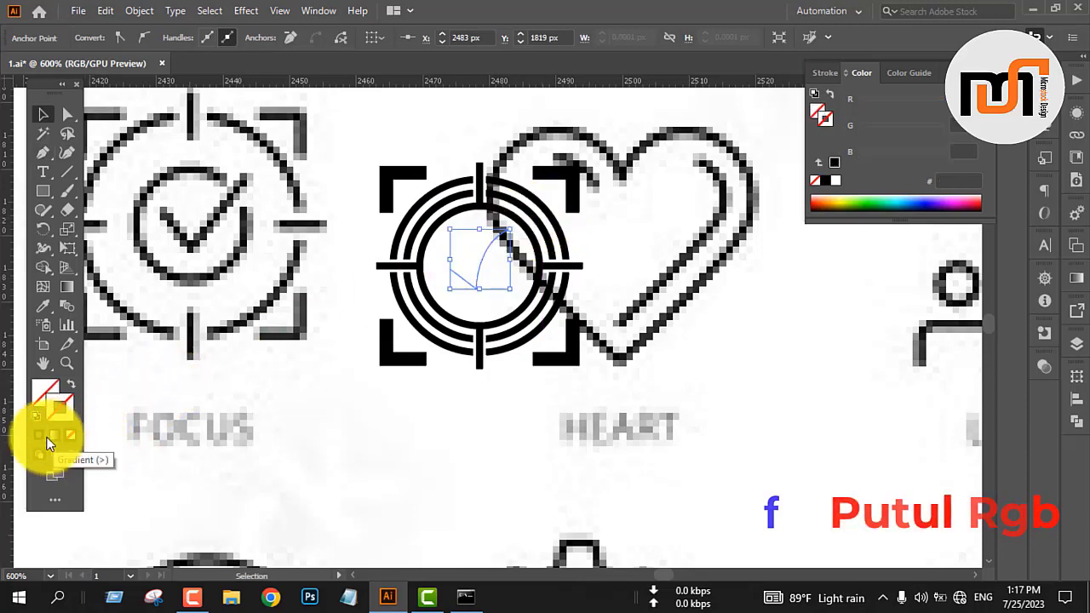
{"action": "left_click", "coordinate": [40, 435]}
{"action": "key", "text": "x"}
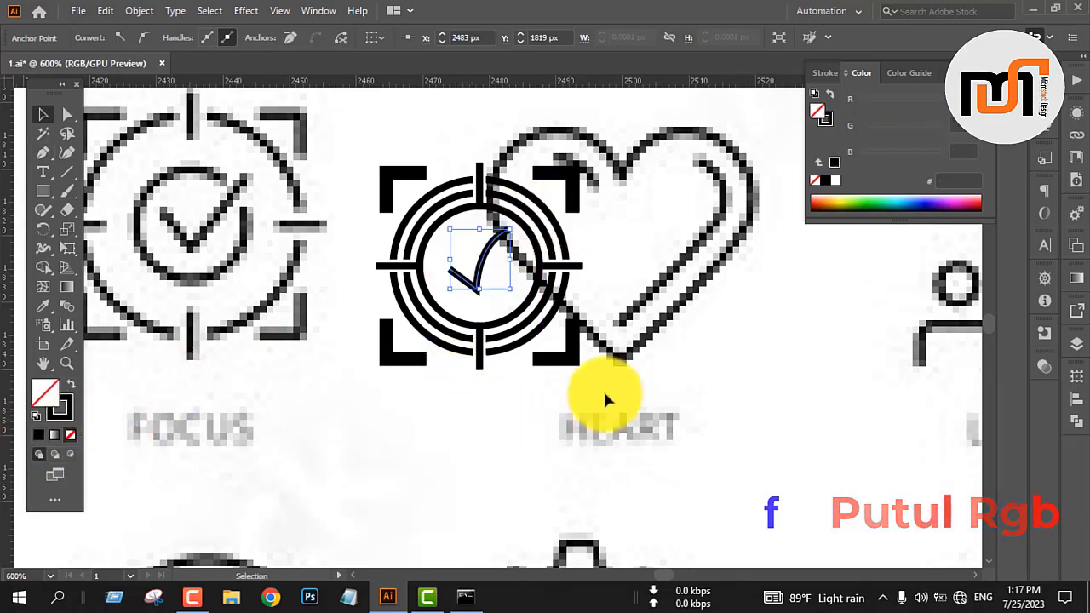
{"action": "left_click", "coordinate": [363, 124]}
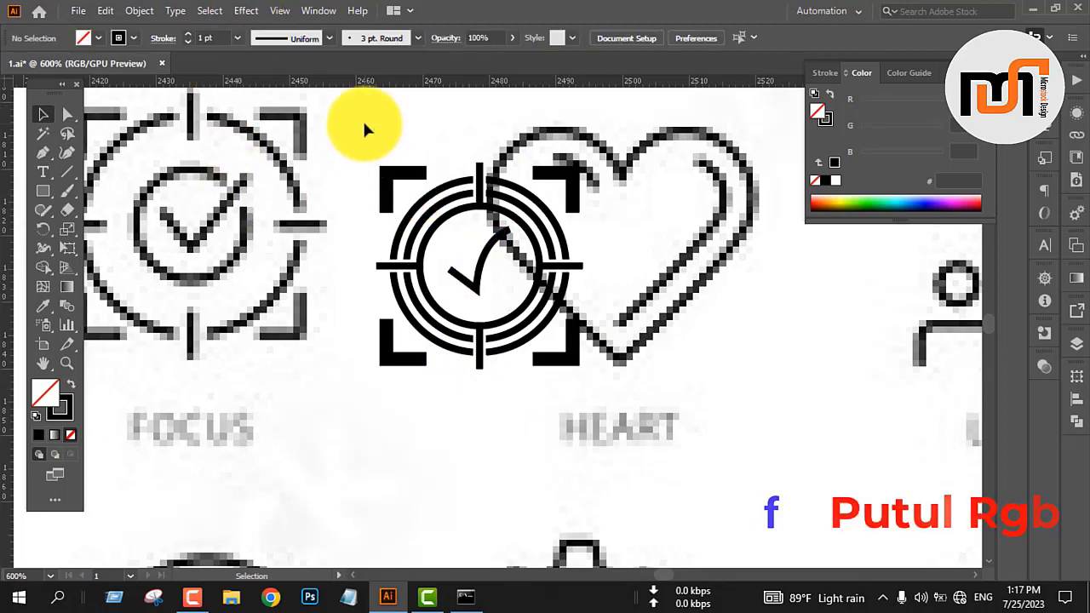
Expand the check mark's fill and stroke into a filled shape.
{"action": "left_click", "coordinate": [483, 262]}
{"action": "left_click", "coordinate": [139, 11]}
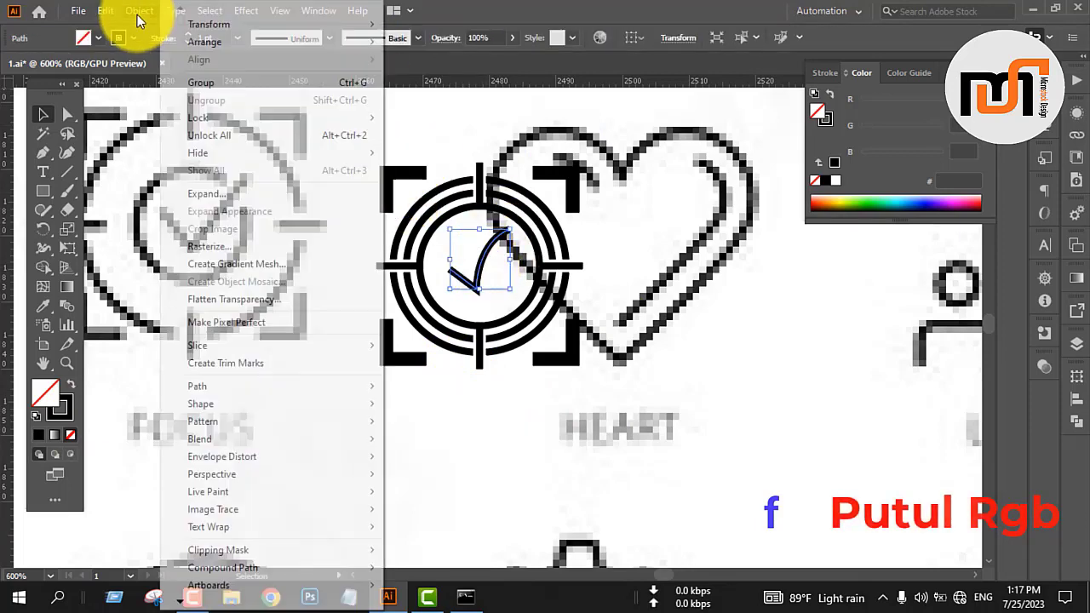
{"action": "left_click", "coordinate": [261, 196]}
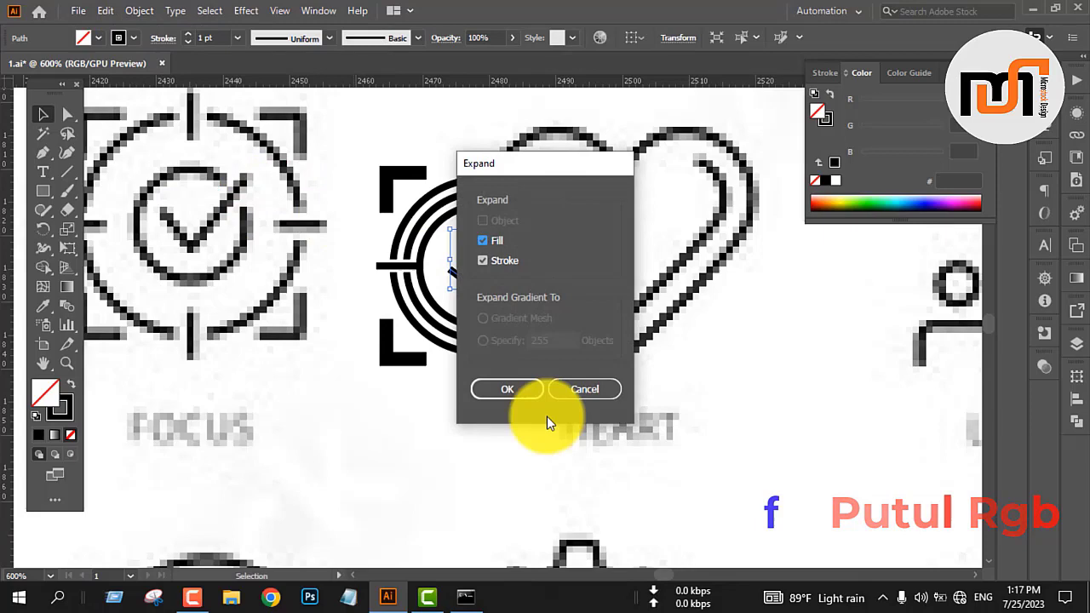
{"action": "left_click", "coordinate": [504, 391]}
{"action": "left_click", "coordinate": [415, 417]}
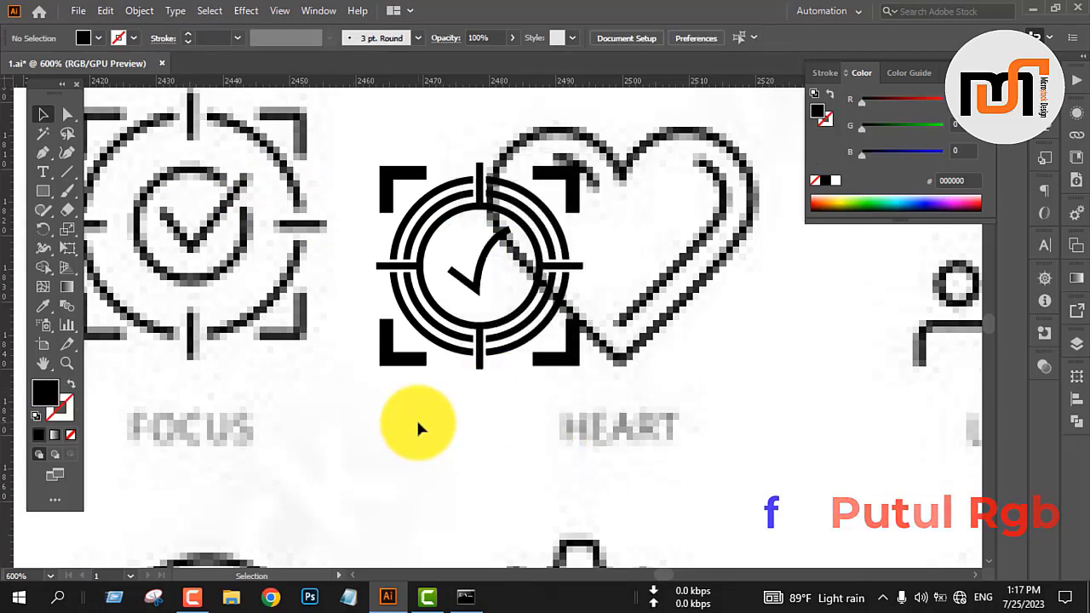
Select the corner brackets, rings, cross arms and check mark, group them as one icon, and save the document.
{"action": "left_click_drag", "start_coordinate": [325, 162], "coordinate": [643, 505]}
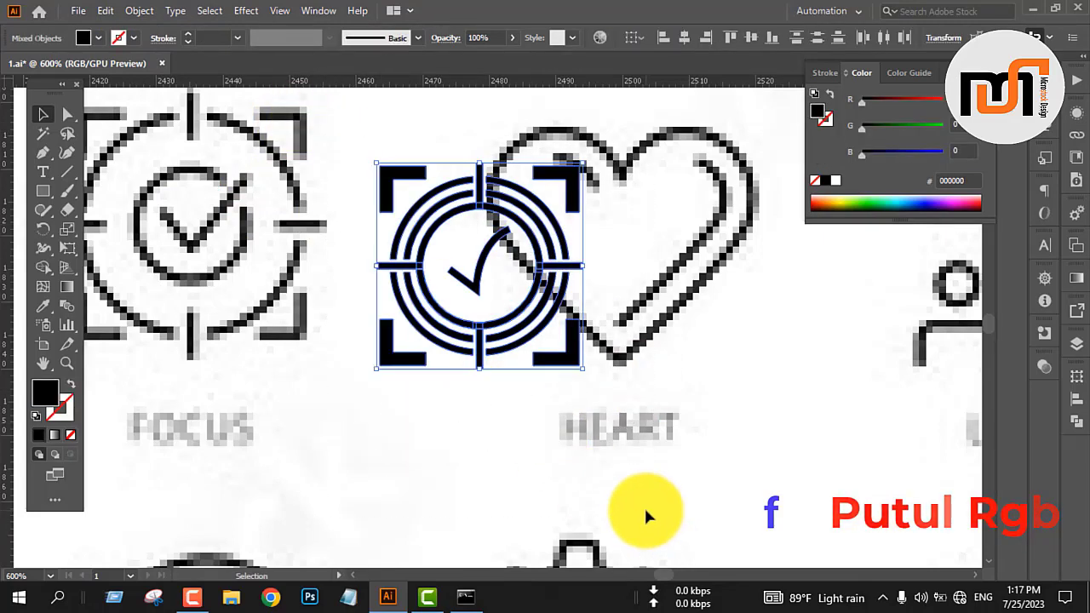
{"action": "left_click", "coordinate": [667, 411]}
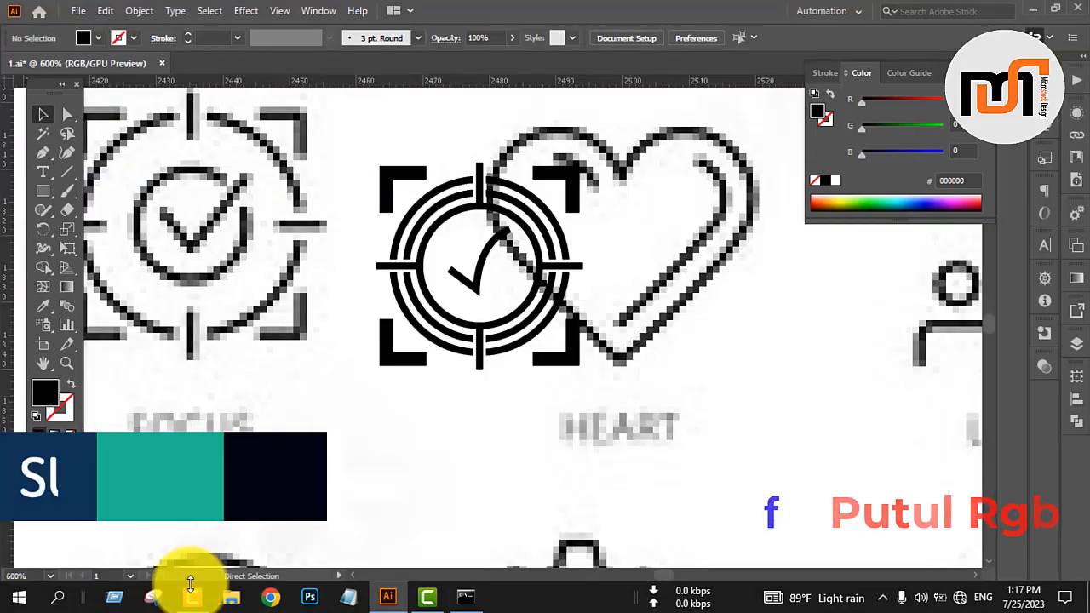
{"action": "left_click", "coordinate": [569, 357]}
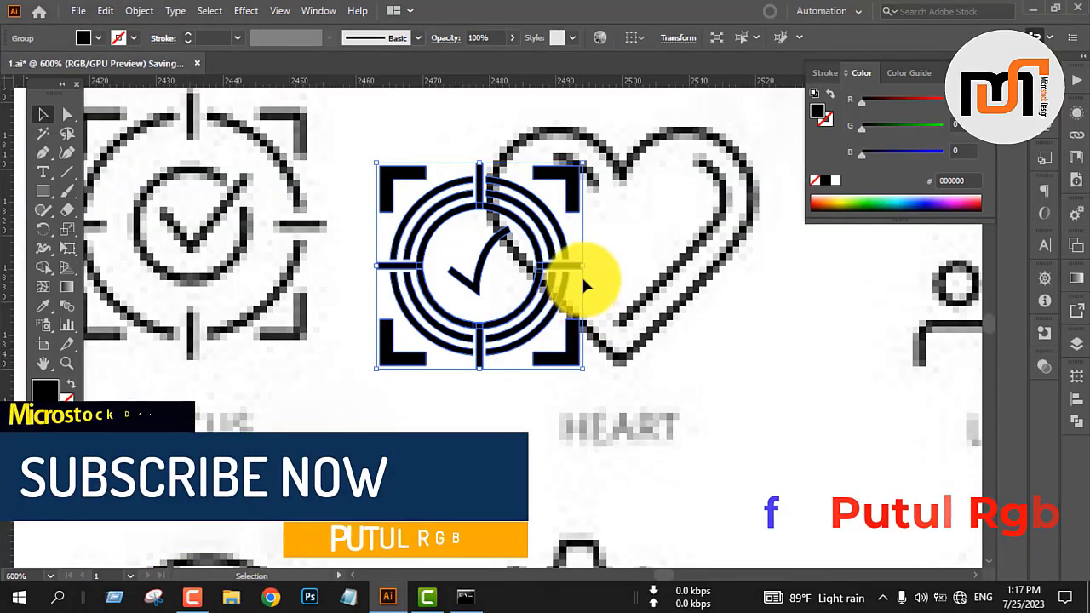
Move the grouped focus icon down, clear of the reference heart drawing.
{"action": "scroll", "coordinate": [511, 264], "scroll_direction": "down", "scroll_amount": 2}
{"action": "left_click_drag", "start_coordinate": [511, 225], "coordinate": [465, 360]}
{"action": "key", "text": "ctrl+="}
{"action": "key", "text": "ctrl+="}
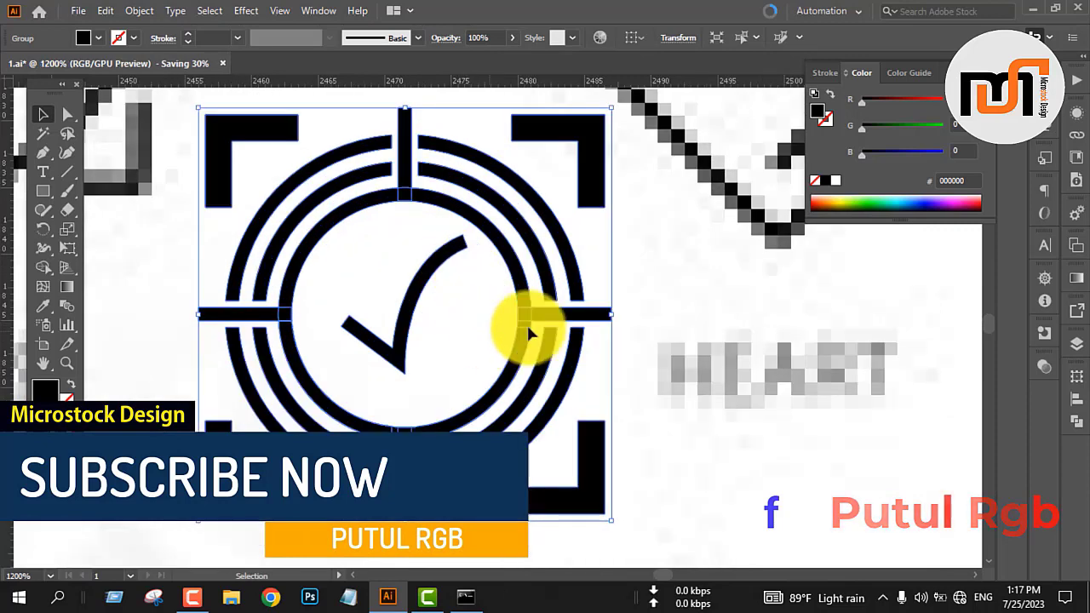